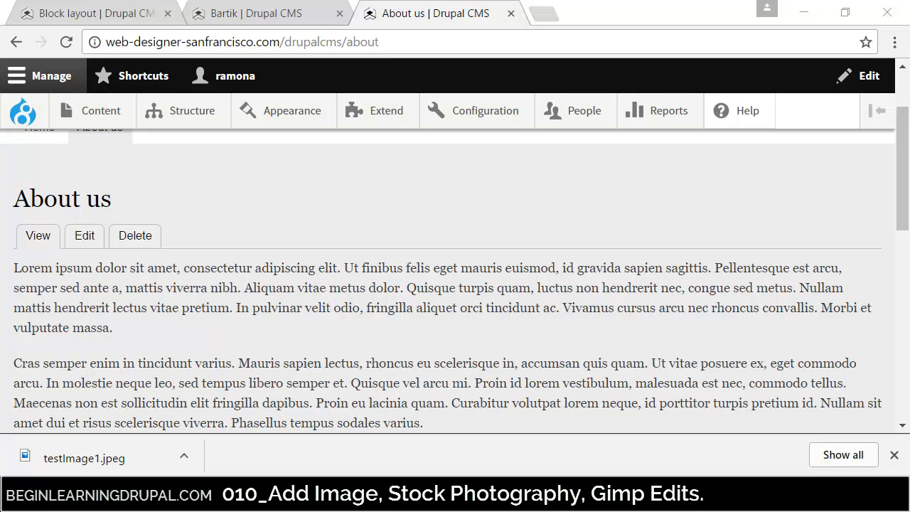
# - Open pexels.com in a new browser tab and go to its photo license page
pyautogui.click(558, 18)
pyautogui.write('pe')
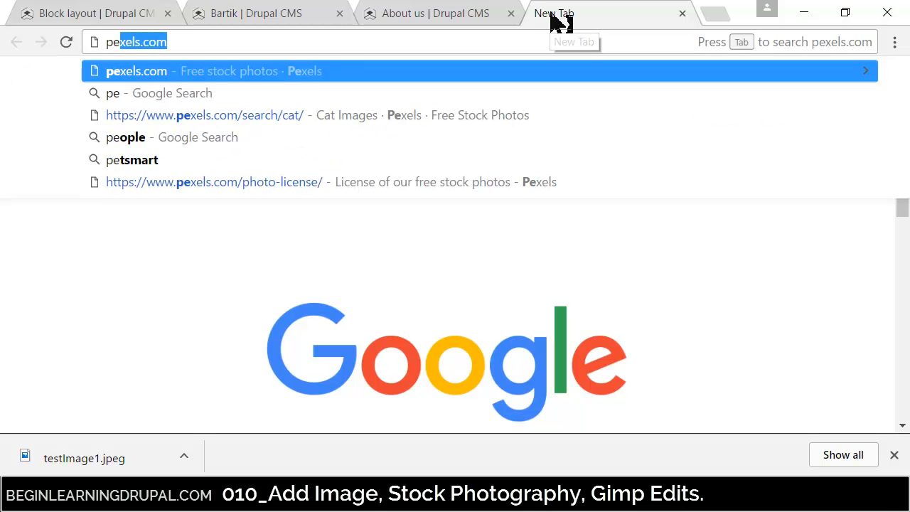
pyautogui.press('Return')
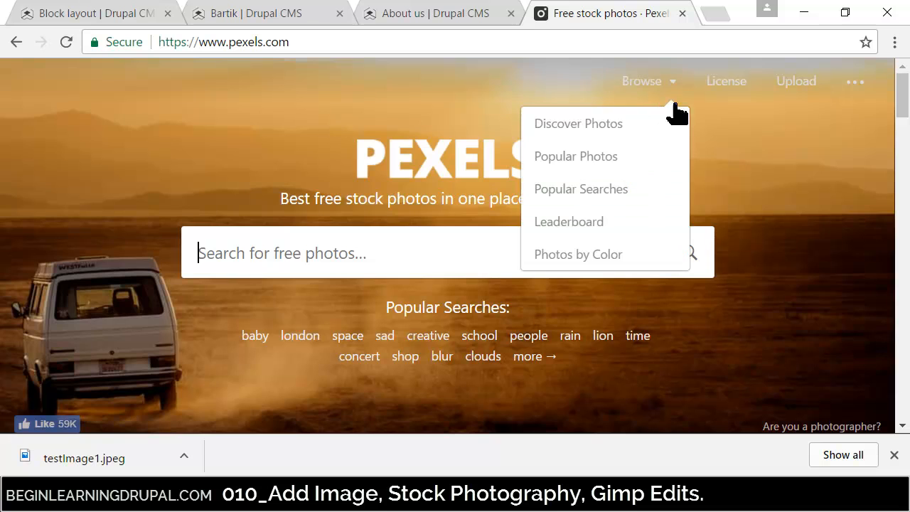
pyautogui.click(727, 91)
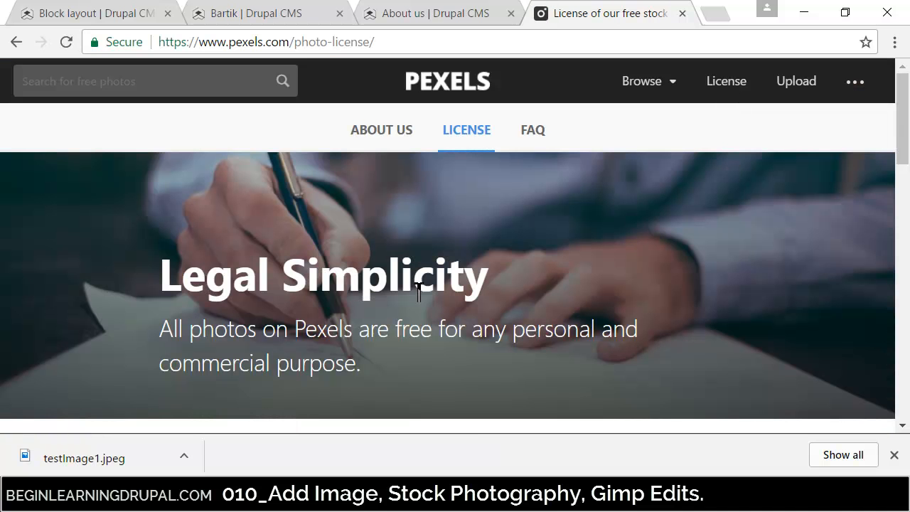
# - Read through the Pexels license page, examining the permitted uses, attribution rules, restrictions and contribution options
pyautogui.moveTo(156, 332); pyautogui.dragTo(374, 368)
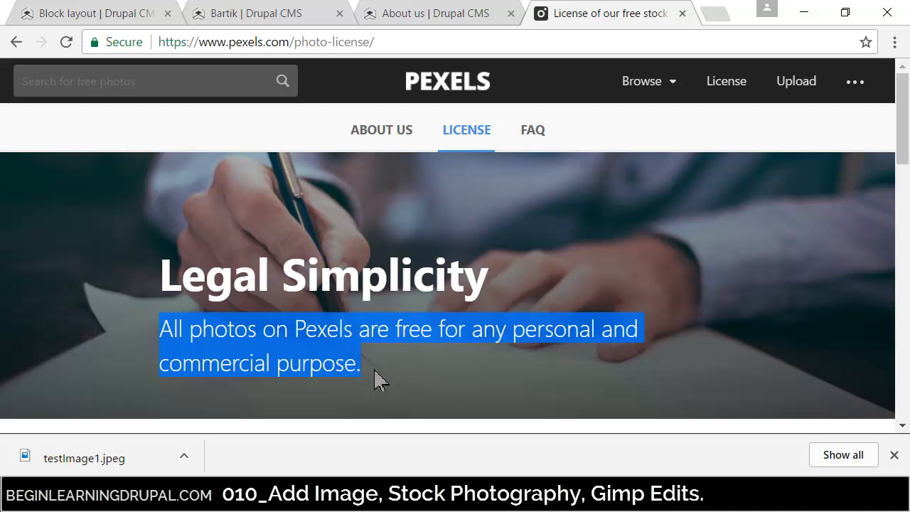
pyautogui.click(376, 371)
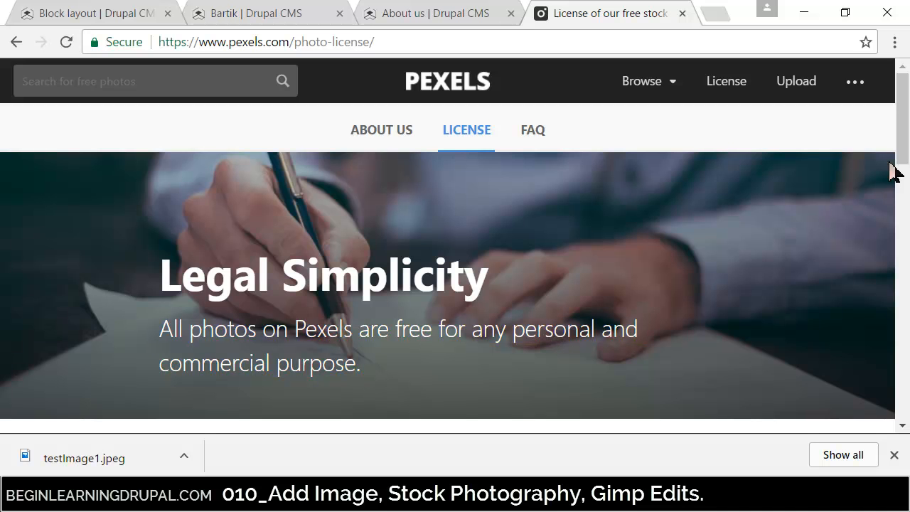
pyautogui.scroll(-5, 884, 178)
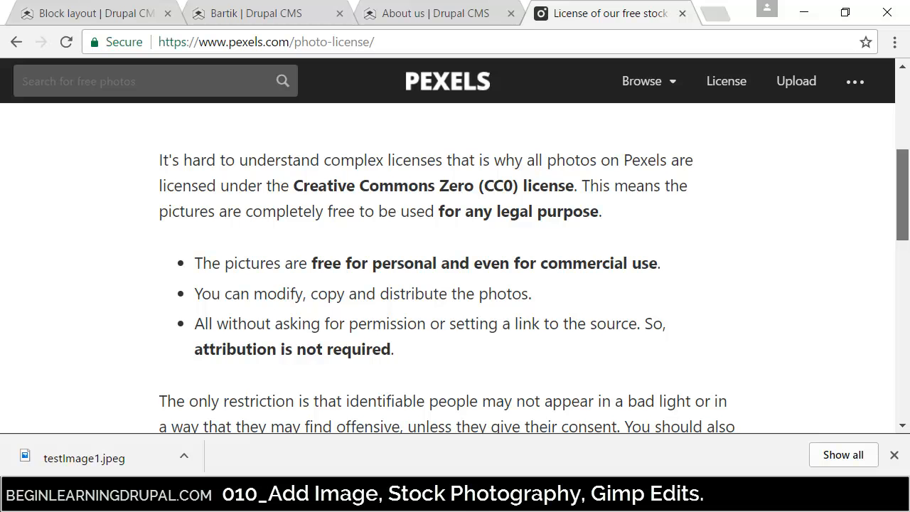
pyautogui.moveTo(903, 194); pyautogui.dragTo(903, 206)
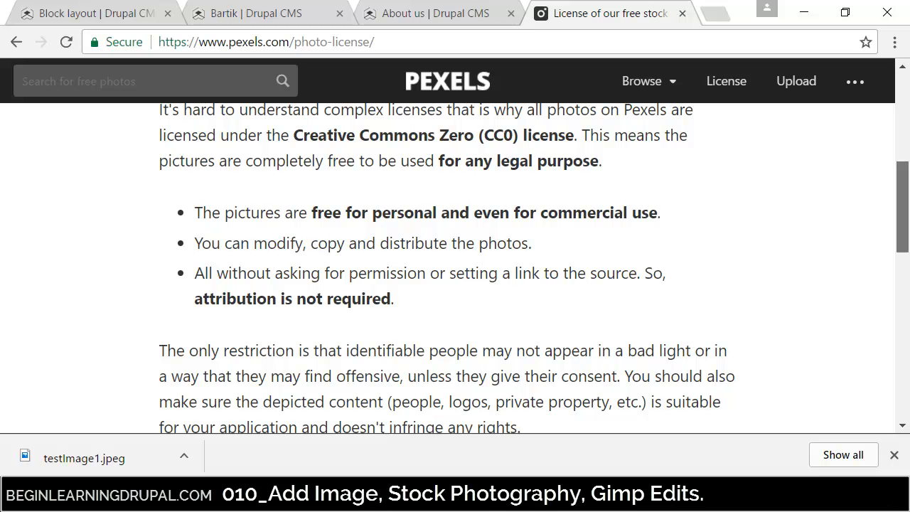
pyautogui.moveTo(903, 206); pyautogui.dragTo(903, 296)
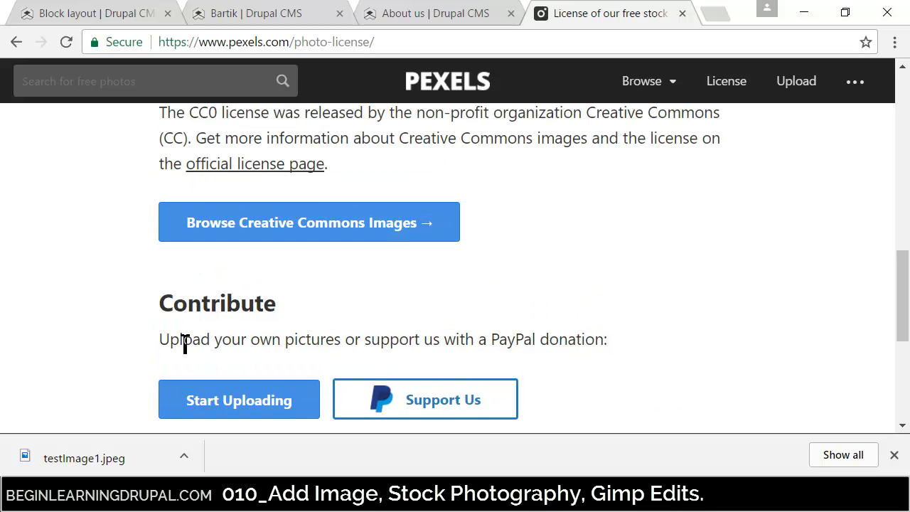
pyautogui.moveTo(161, 339); pyautogui.dragTo(633, 339)
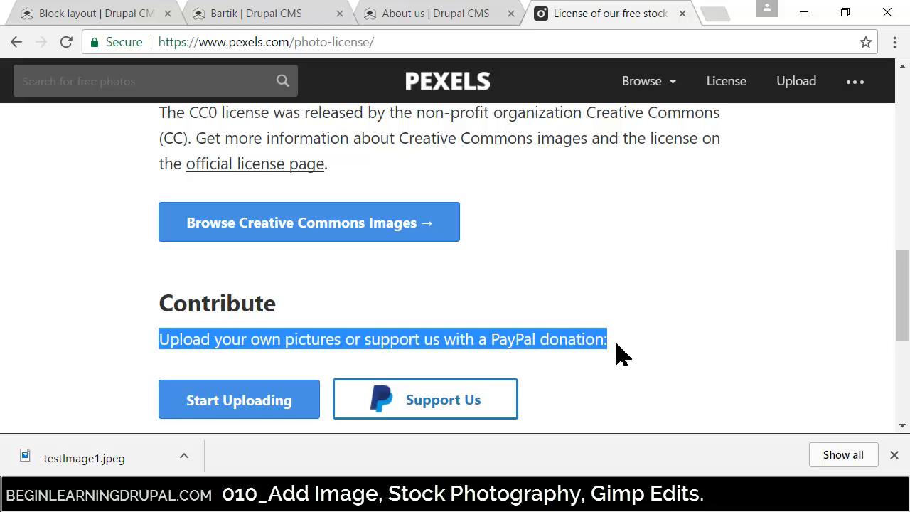
pyautogui.click(789, 322)
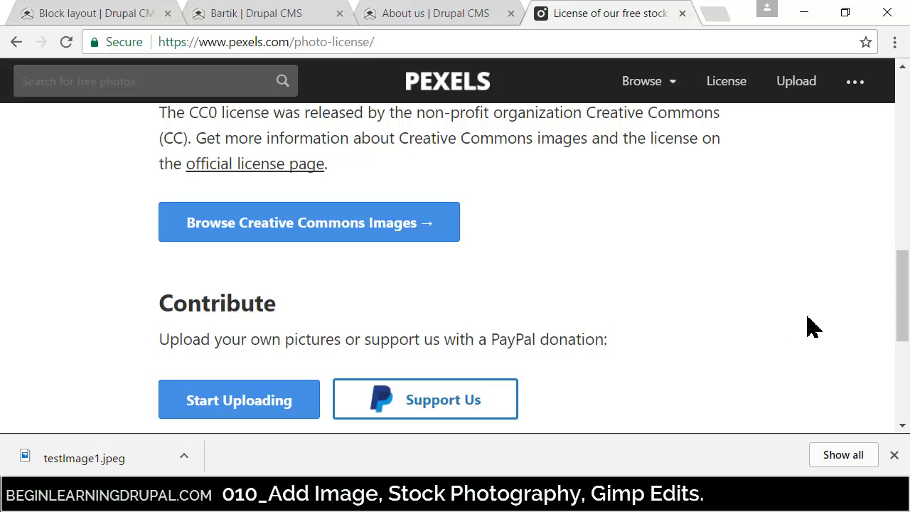
pyautogui.scroll(-1, 905, 355)
pyautogui.moveTo(903, 347); pyautogui.dragTo(909, 242)
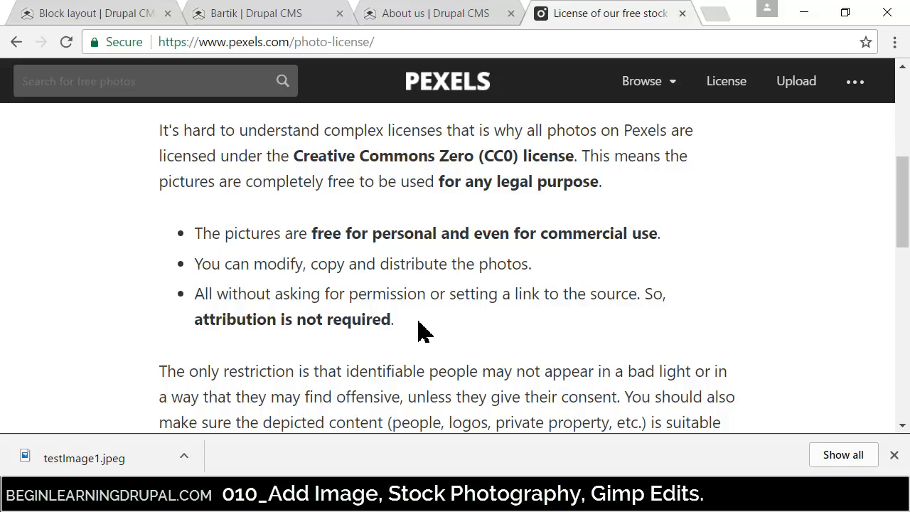
pyautogui.moveTo(905, 243); pyautogui.dragTo(904, 160)
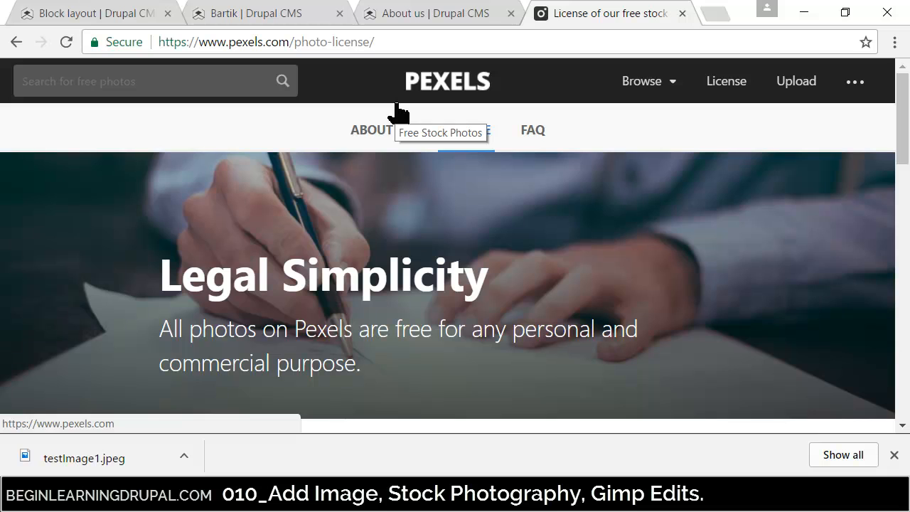
# - Open bigstockphoto.com in a new browser tab and view its plans and pricing page
pyautogui.click(715, 14)
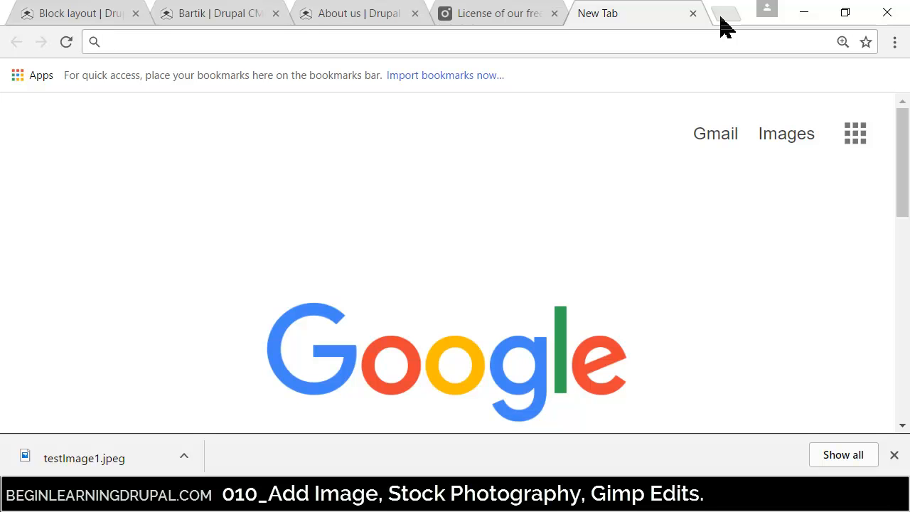
pyautogui.write('bigstock')
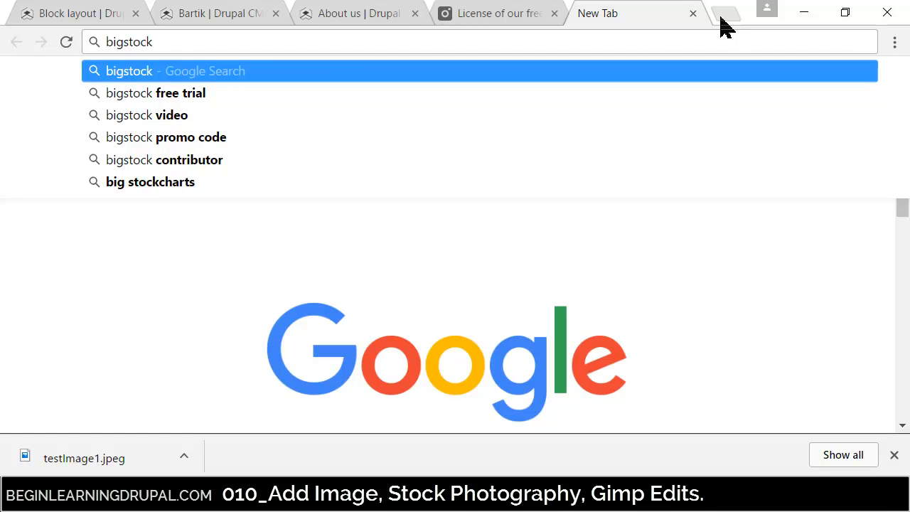
pyautogui.write('photo.com')
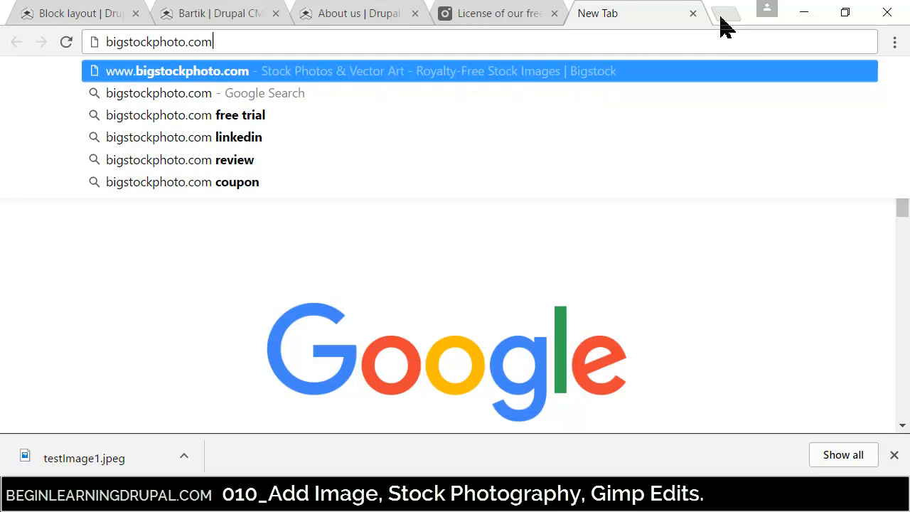
pyautogui.press('Return')
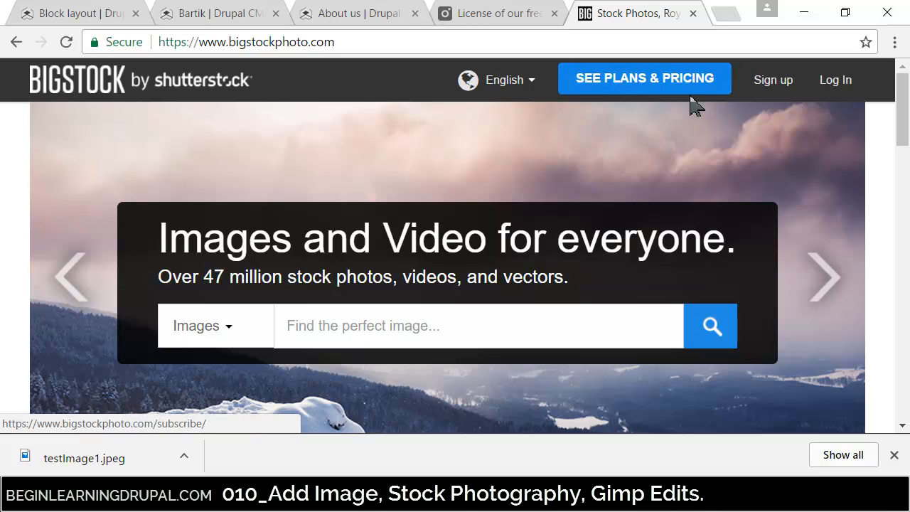
pyautogui.moveTo(903, 112); pyautogui.dragTo(902, 86)
pyautogui.click(641, 87)
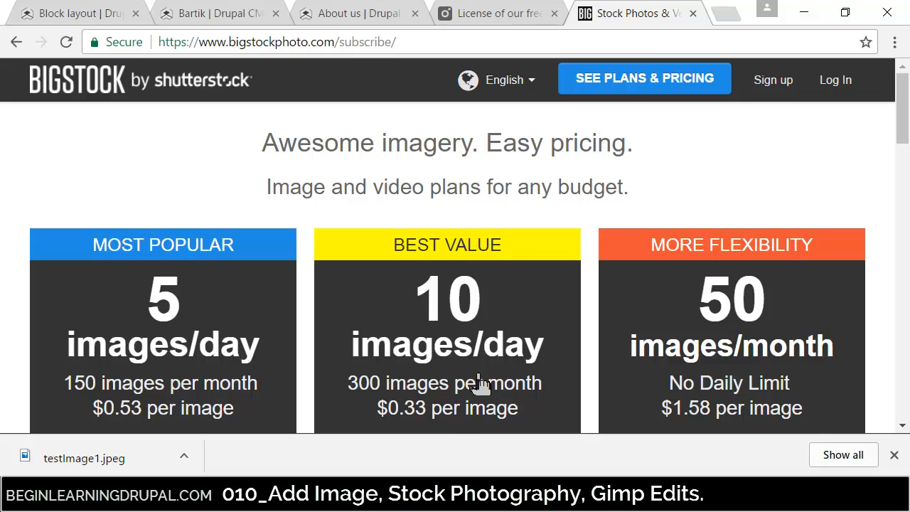
pyautogui.moveTo(903, 127)
pyautogui.mouseDown()
pyautogui.moveTo(903, 193)
pyautogui.moveTo(903, 125)
pyautogui.mouseUp()
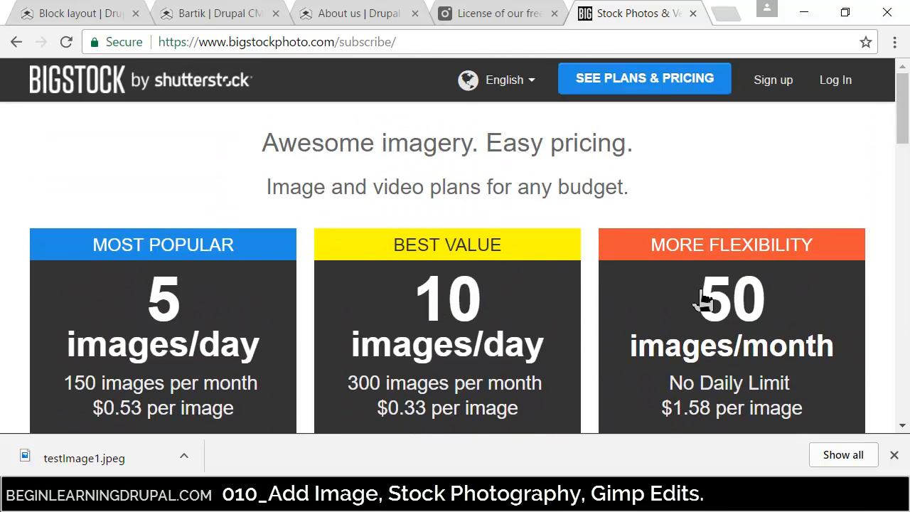
# - Return to the Bigstock home page, look over its image categories, and close that tab
pyautogui.click(71, 89)
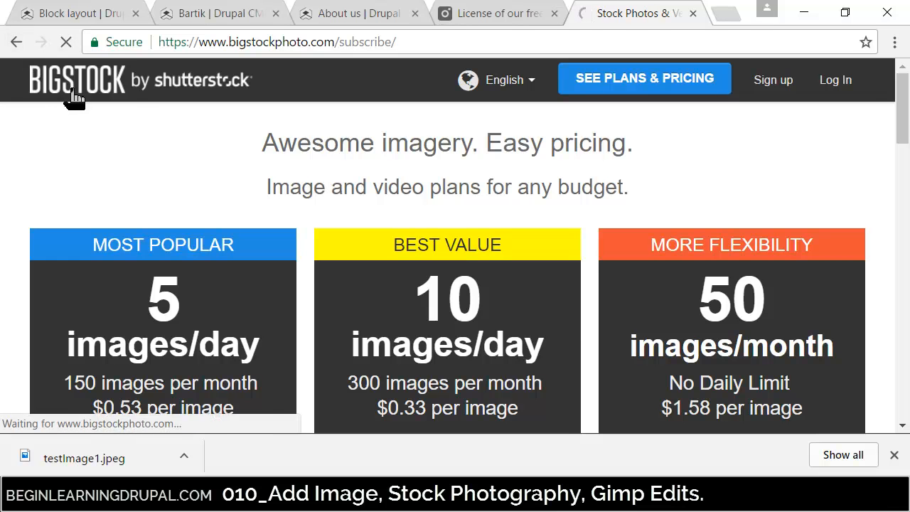
pyautogui.scroll(-10, 349, 334)
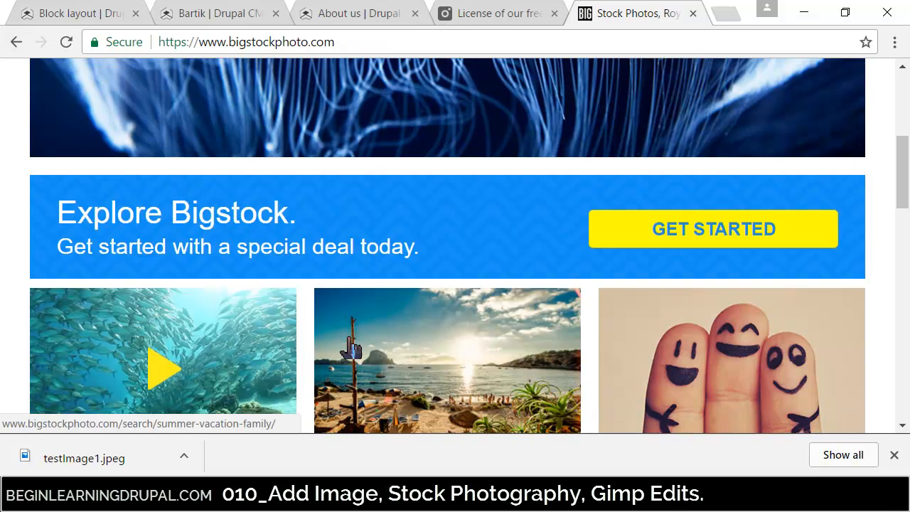
pyautogui.click(692, 13)
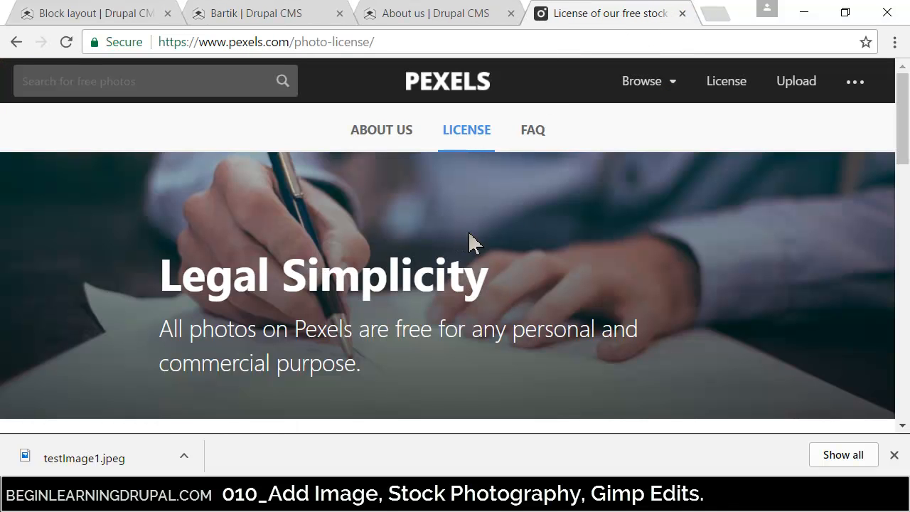
pyautogui.click(76, 80)
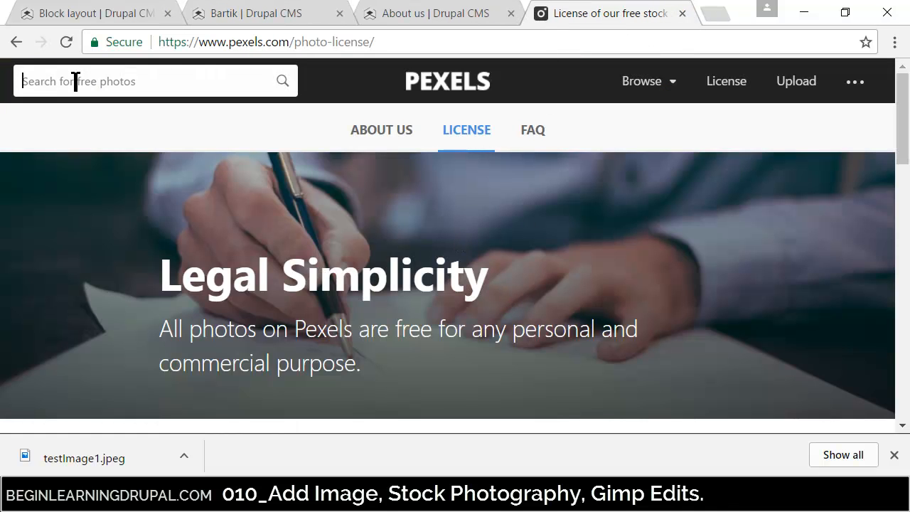
pyautogui.write('cat')
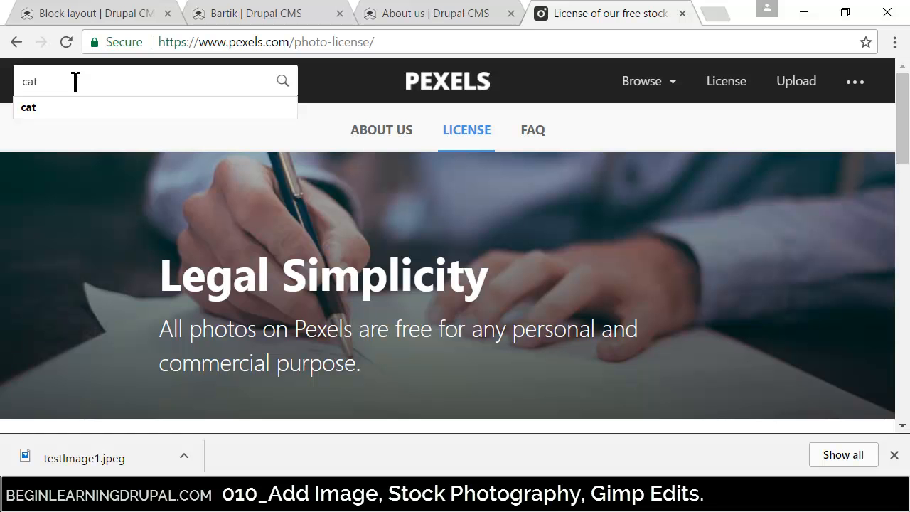
pyautogui.press('BackSpace')
pyautogui.press('BackSpace')
pyautogui.press('BackSpace')
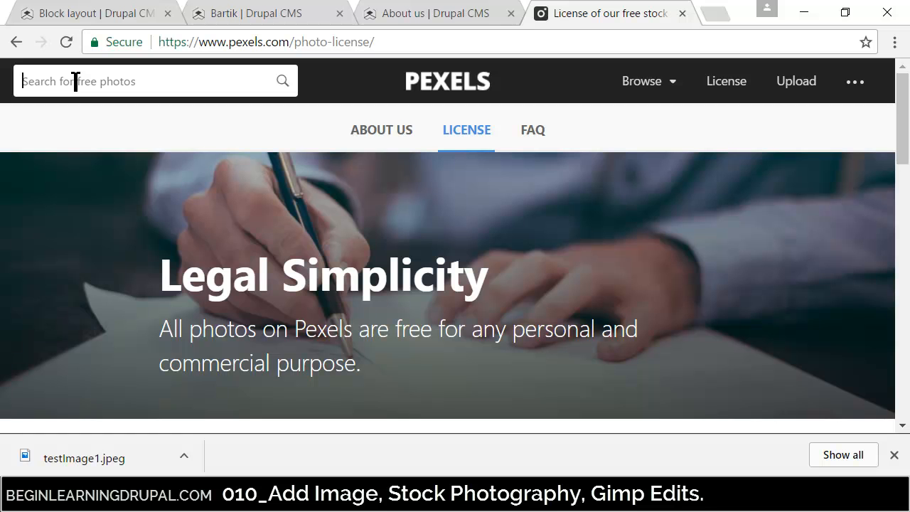
# - Search Pexels for "computer" and open the Silver Imac Near White Ceramic Kettle photo at full size in its own tab
pyautogui.write('computer')
pyautogui.press('Return')
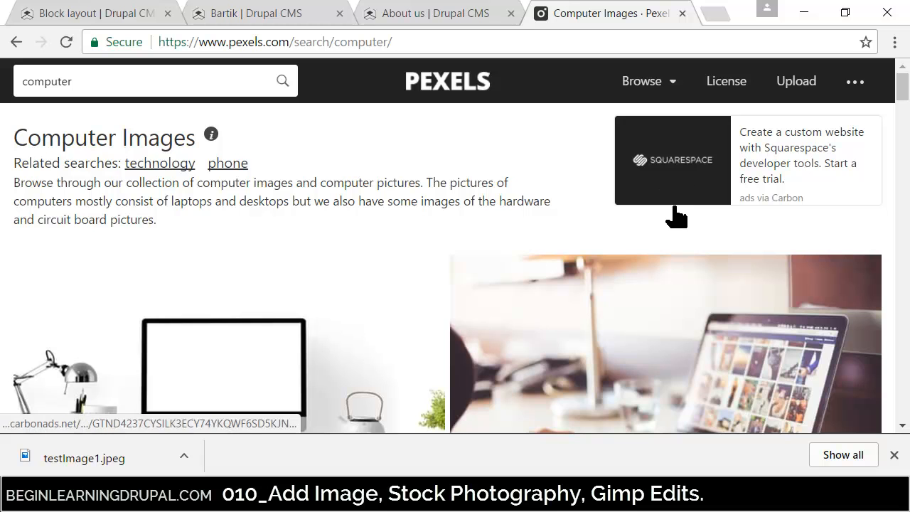
pyautogui.moveTo(903, 82); pyautogui.dragTo(902, 294)
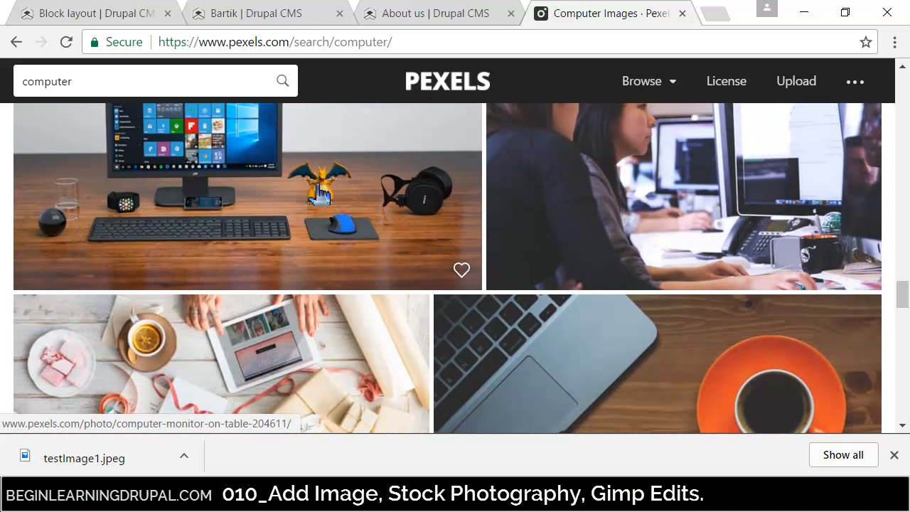
pyautogui.moveTo(900, 295); pyautogui.dragTo(902, 86)
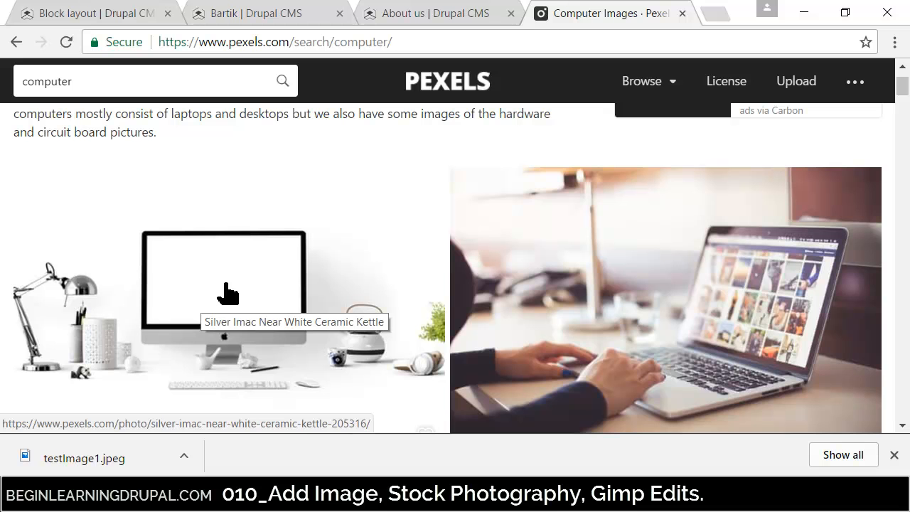
pyautogui.click(217, 312)
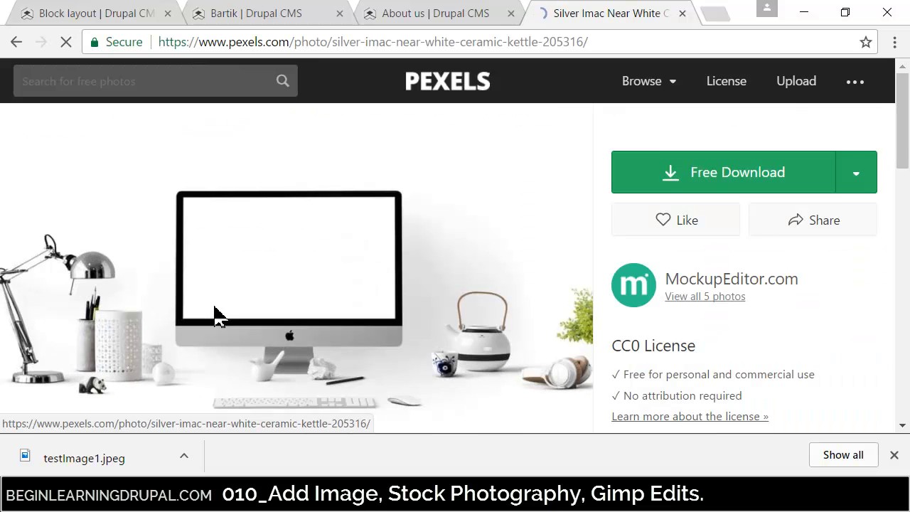
pyautogui.click(707, 263)
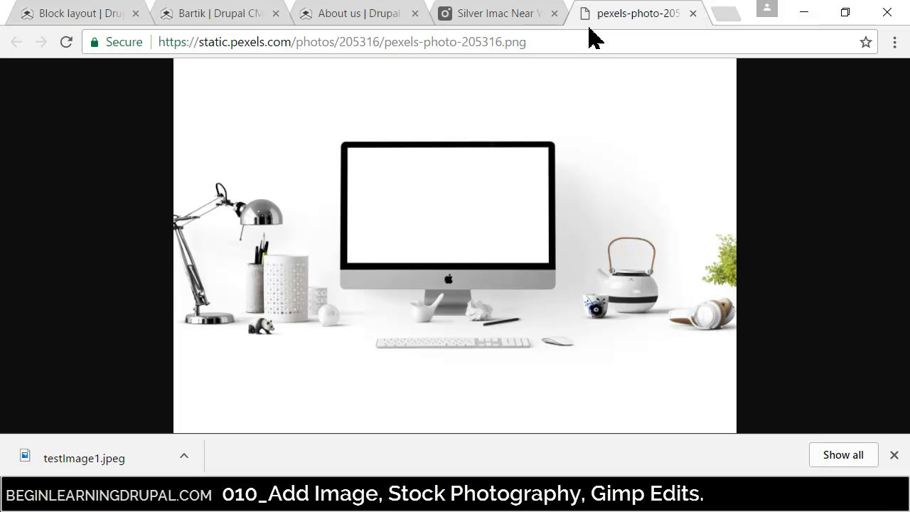
# - Save the photo as a PNG image named "computer" in the FILES2UPLOAD folder and show the downloaded file in its folder
pyautogui.rightClick(430, 221)
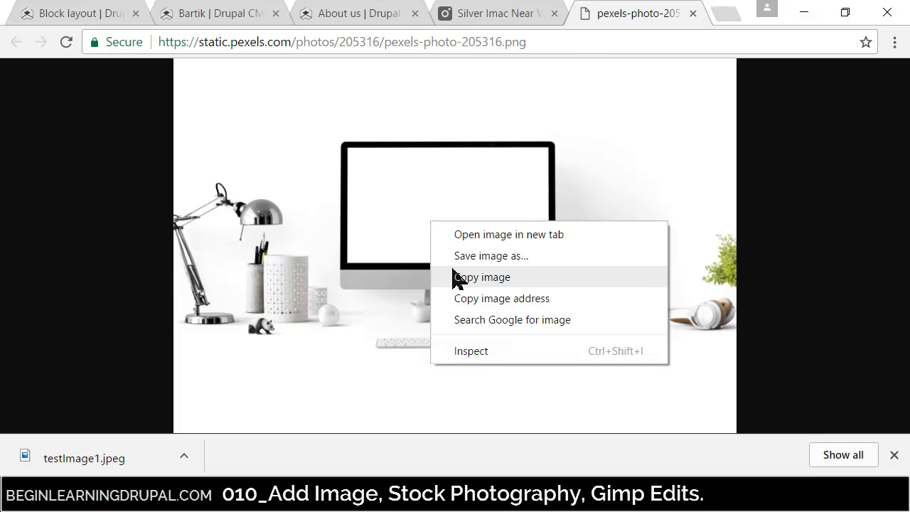
pyautogui.click(491, 255)
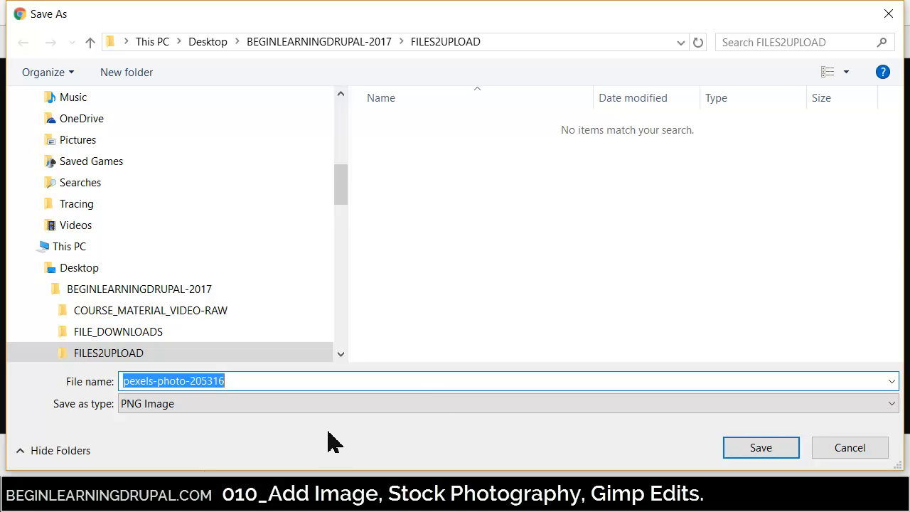
pyautogui.write('computer')
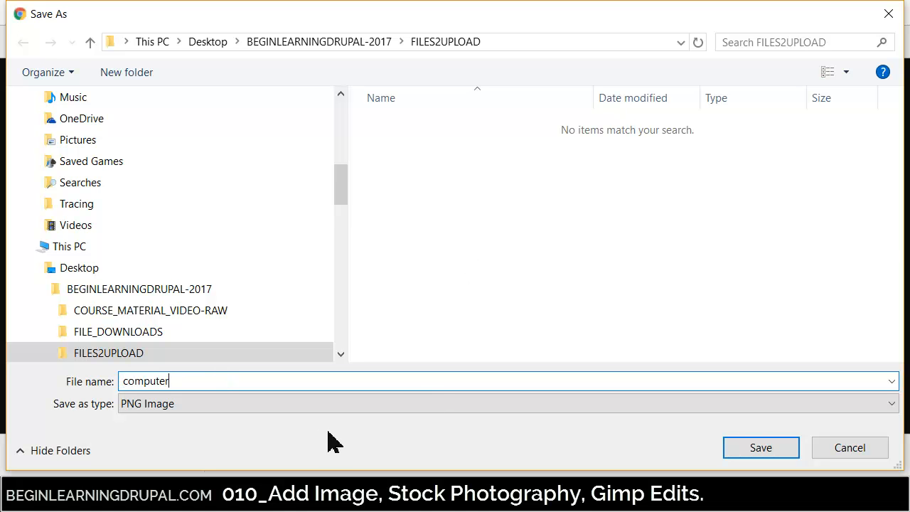
pyautogui.press('Return')
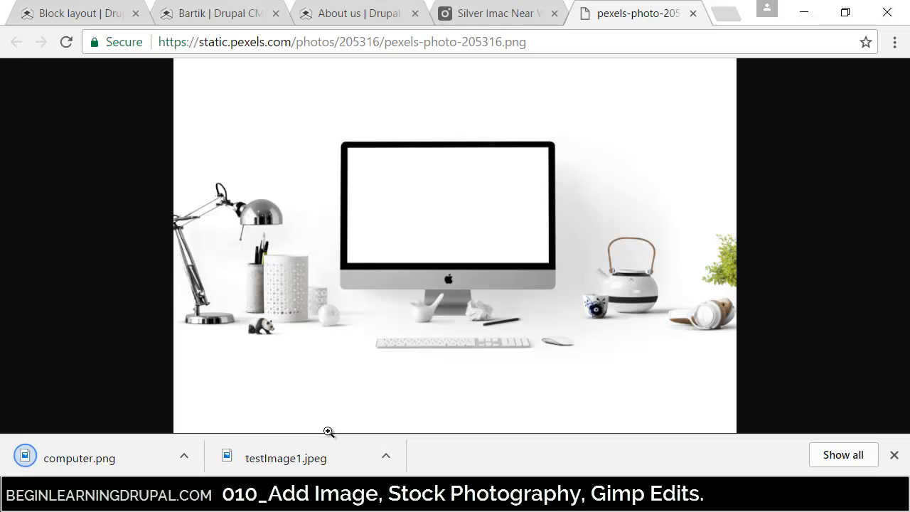
pyautogui.click(184, 456)
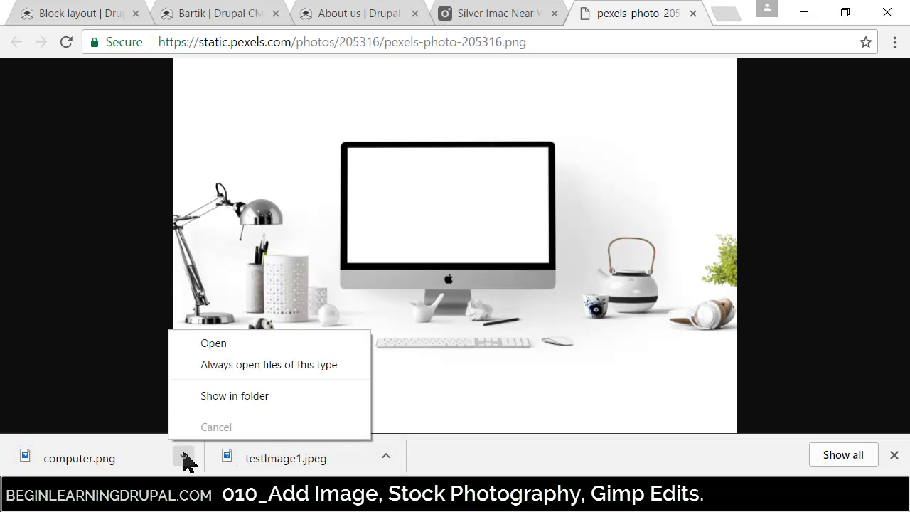
pyautogui.click(213, 397)
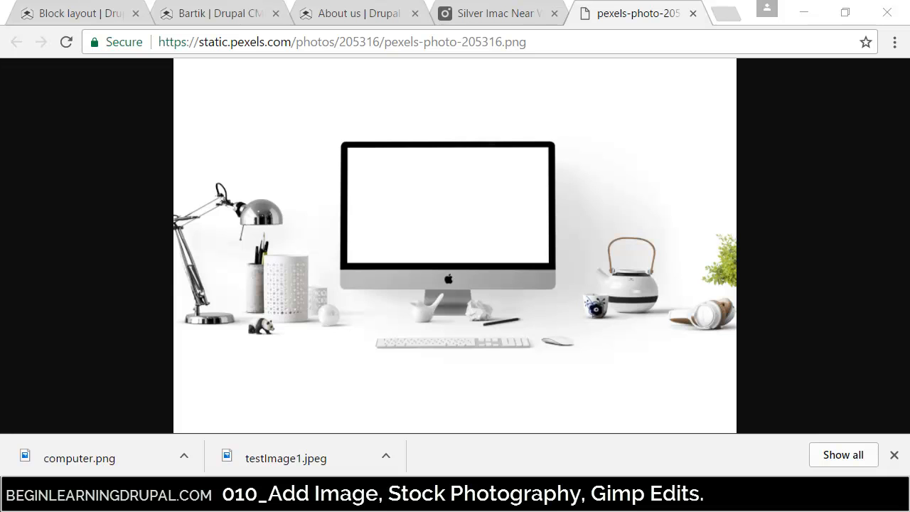
# - Search Google for "gimp" in a new browser tab and open the Downloads page of gimp.org
pyautogui.click(724, 14)
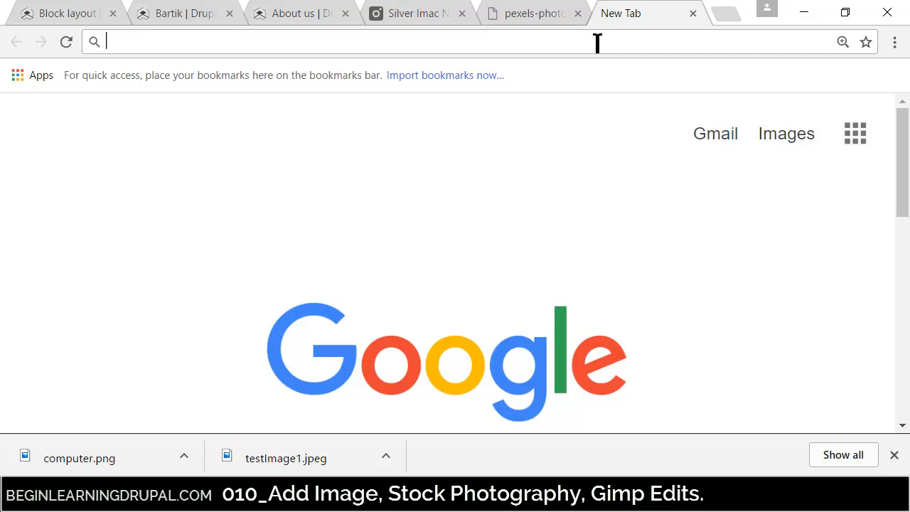
pyautogui.write('gimp')
pyautogui.press('Return')
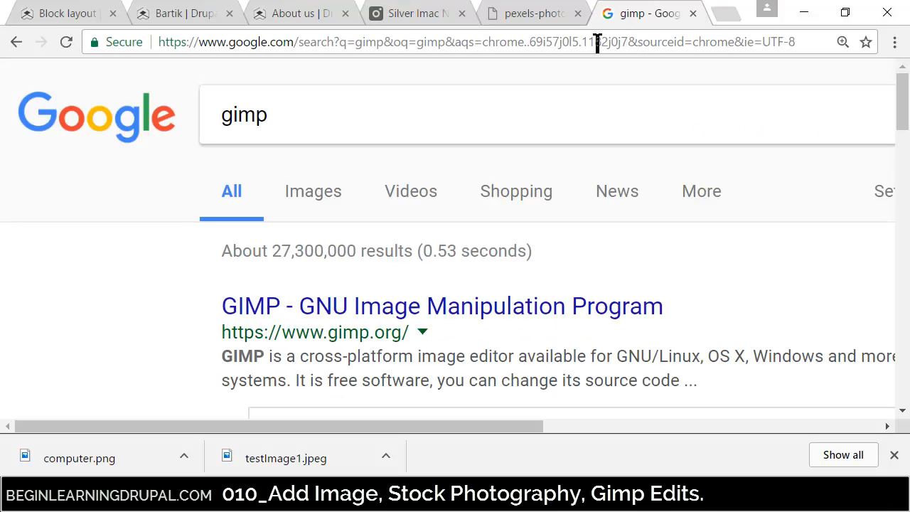
pyautogui.click(602, 319)
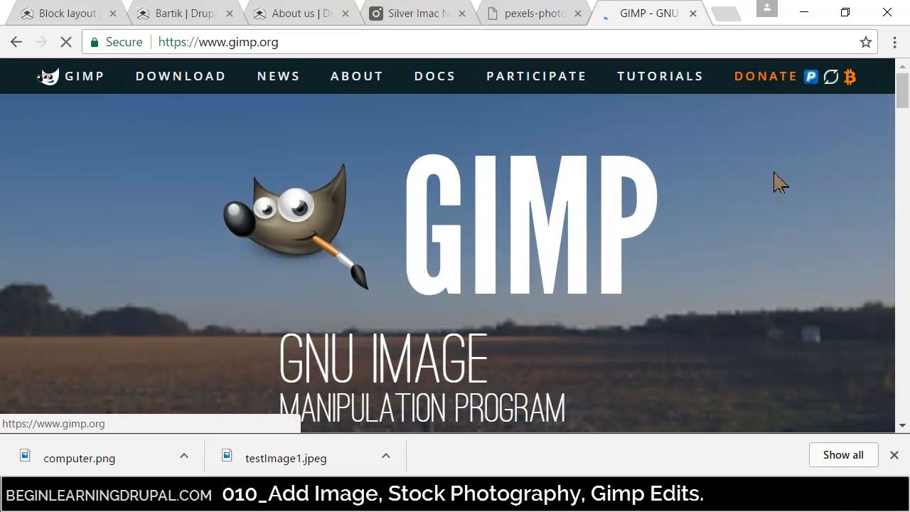
pyautogui.moveTo(902, 98)
pyautogui.mouseDown()
pyautogui.moveTo(905, 391)
pyautogui.moveTo(904, 89)
pyautogui.mouseUp()
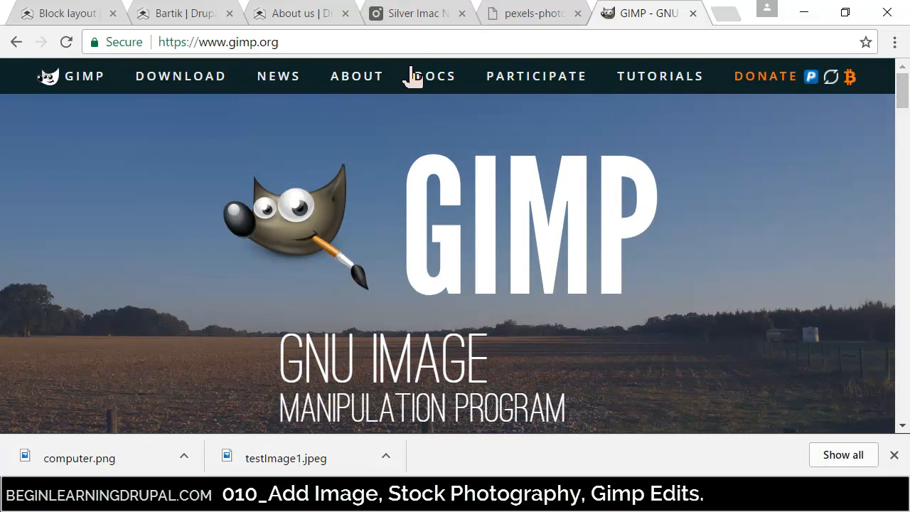
pyautogui.click(175, 77)
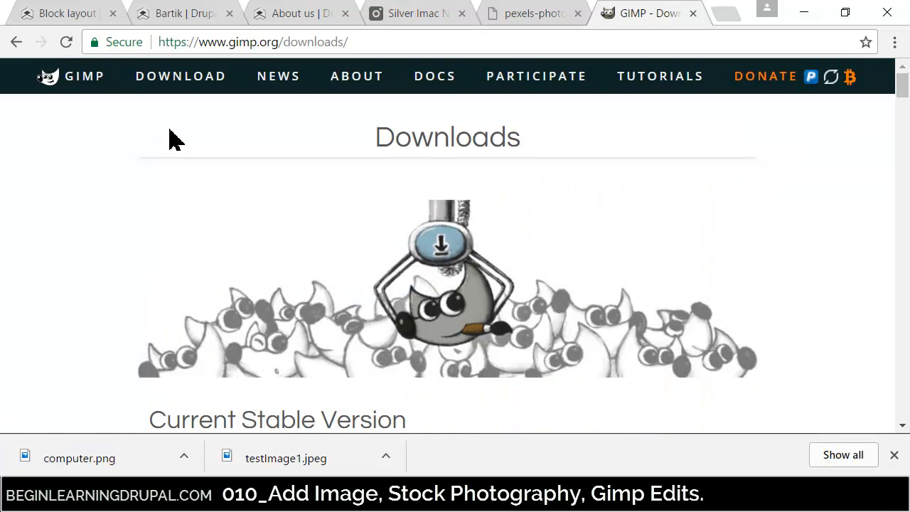
# - Download GIMP 2.8.22 for Windows, both via BitTorrent and directly as the gimp-2.8.22-setup.exe installer
pyautogui.scroll(-5, 163, 206)
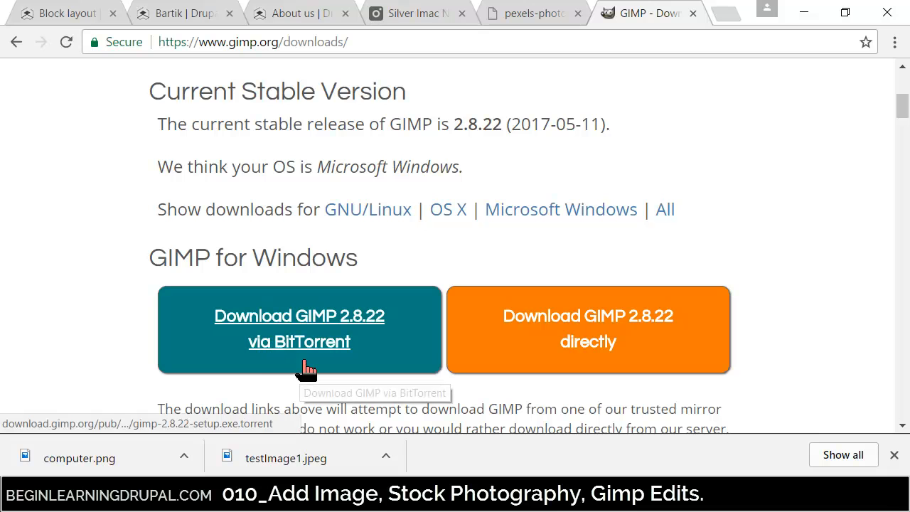
pyautogui.click(302, 322)
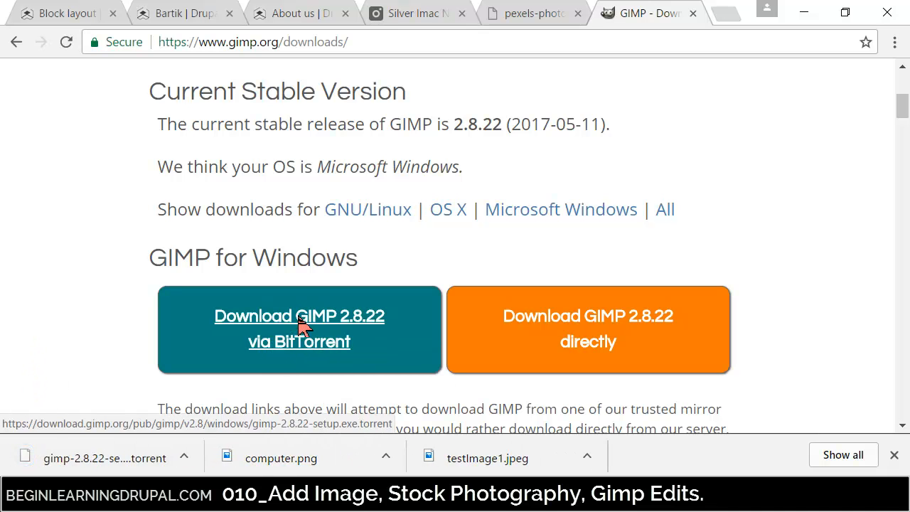
pyautogui.click(184, 459)
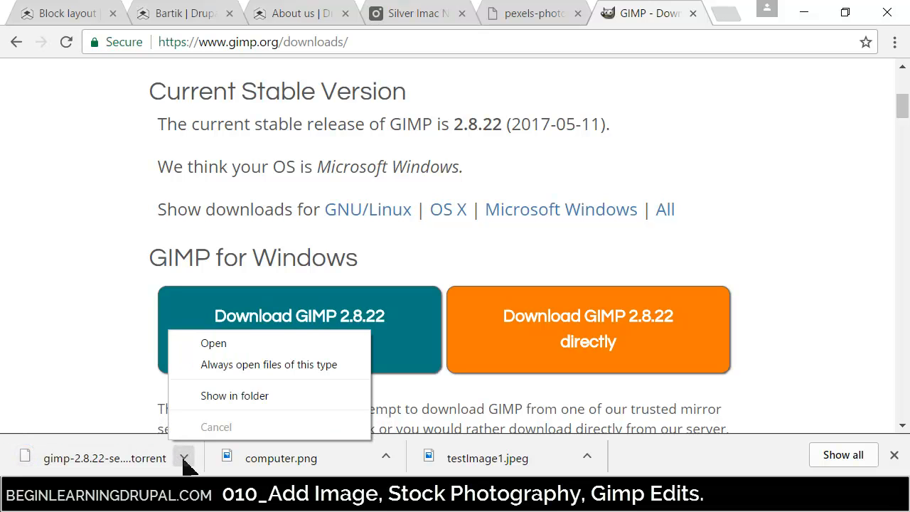
pyautogui.click(565, 326)
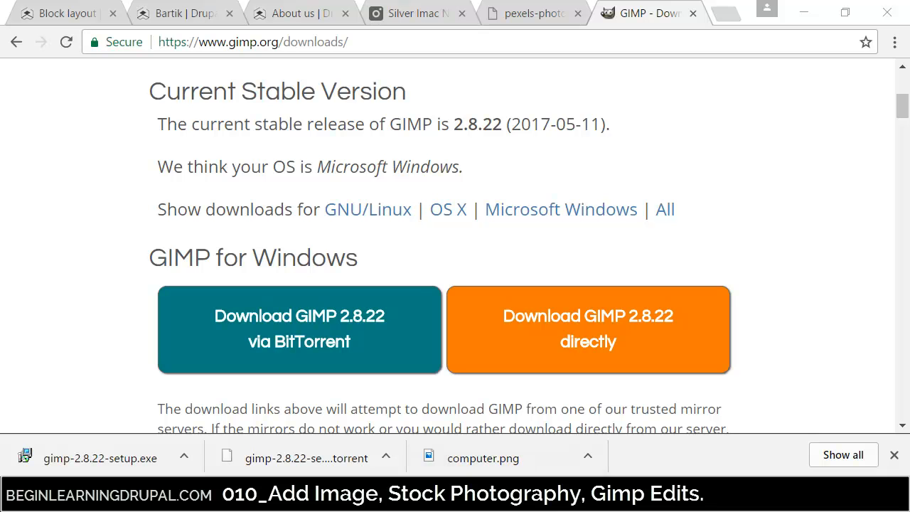
pyautogui.click(182, 459)
pyautogui.click(183, 458)
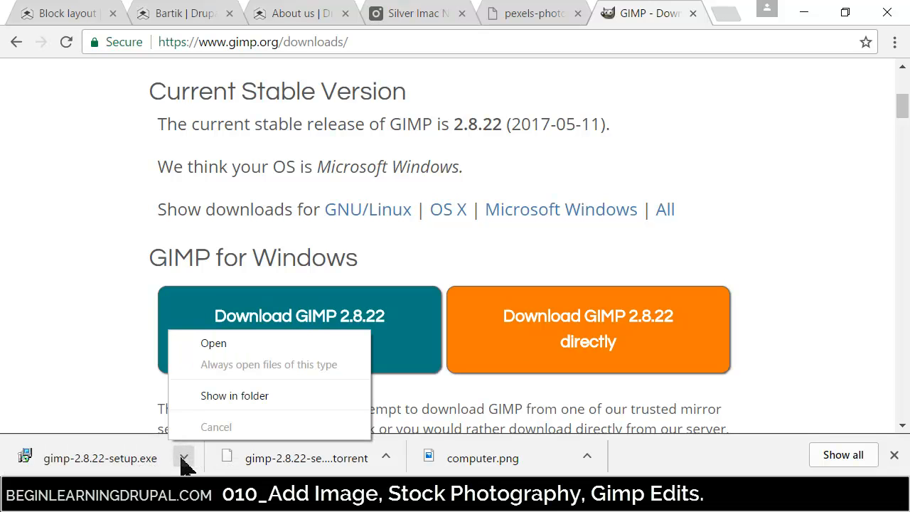
# - Run gimp-2.8.22-setup.exe with English as the setup language and complete the GIMP Setup Wizard
pyautogui.click(78, 463)
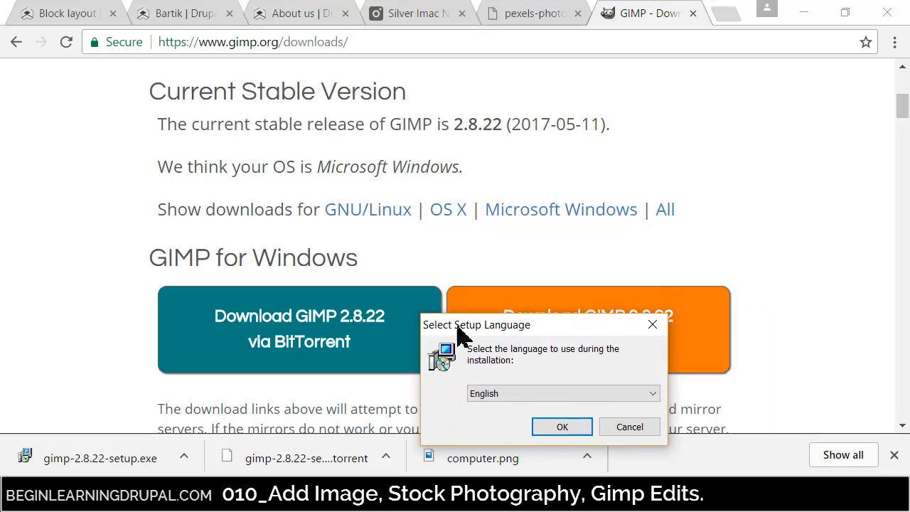
pyautogui.click(537, 309)
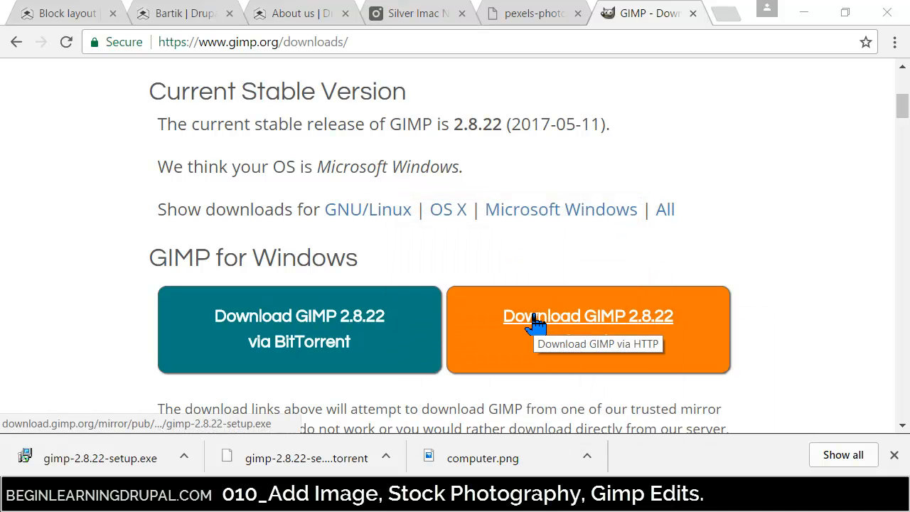
pyautogui.moveTo(658, 218); pyautogui.dragTo(258, 27)
pyautogui.click(479, 321)
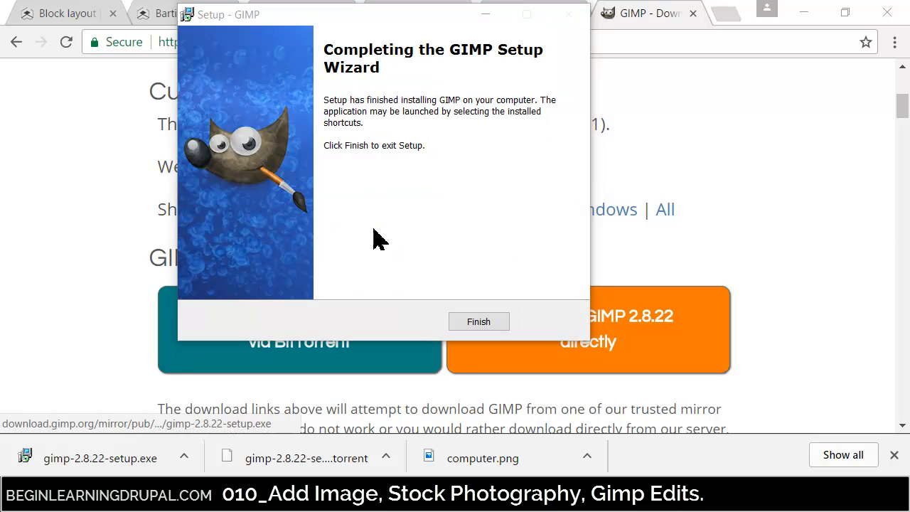
pyautogui.click(478, 323)
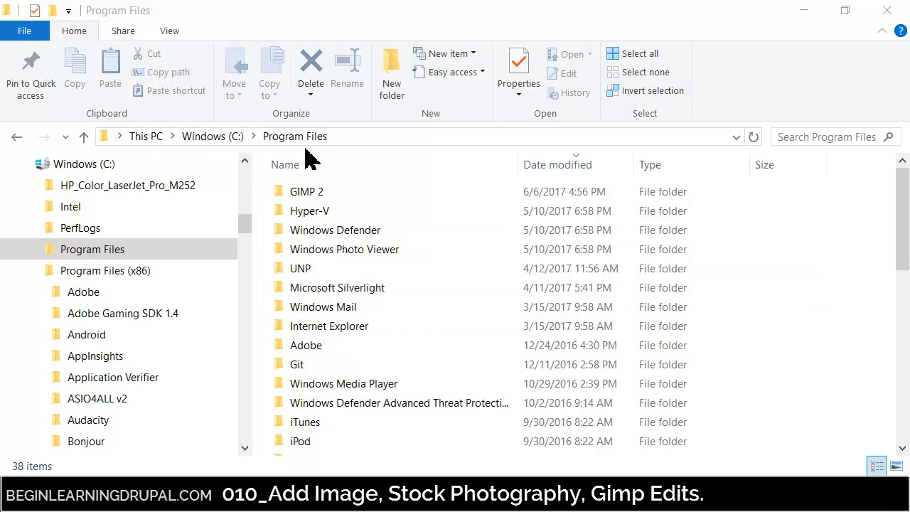
# - Browse the GIMP 2 folder in Program Files, search it for *.exe files, and launch gimp-2.8
pyautogui.doubleClick(335, 197)
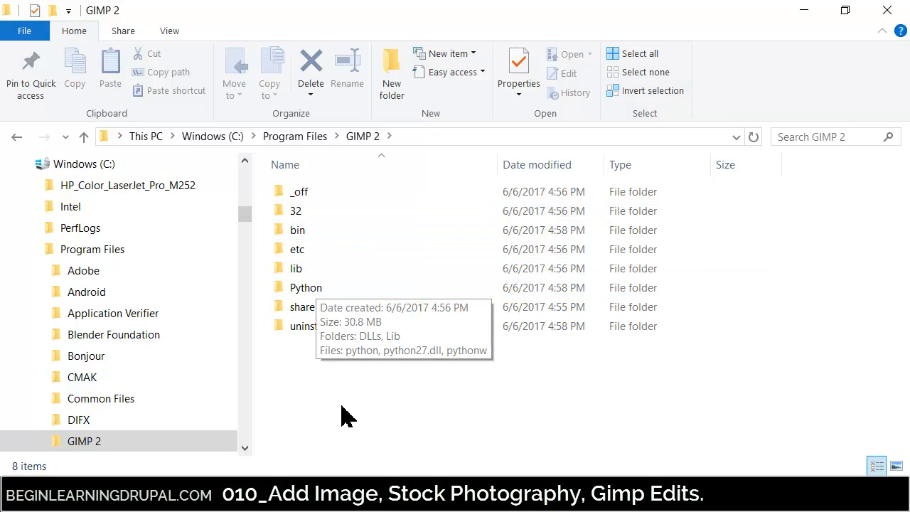
pyautogui.doubleClick(323, 274)
pyautogui.doubleClick(326, 257)
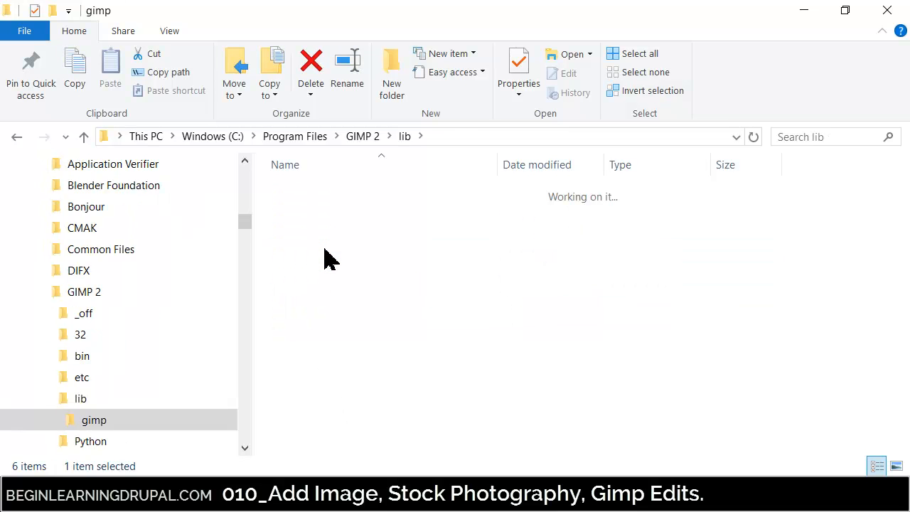
pyautogui.doubleClick(303, 193)
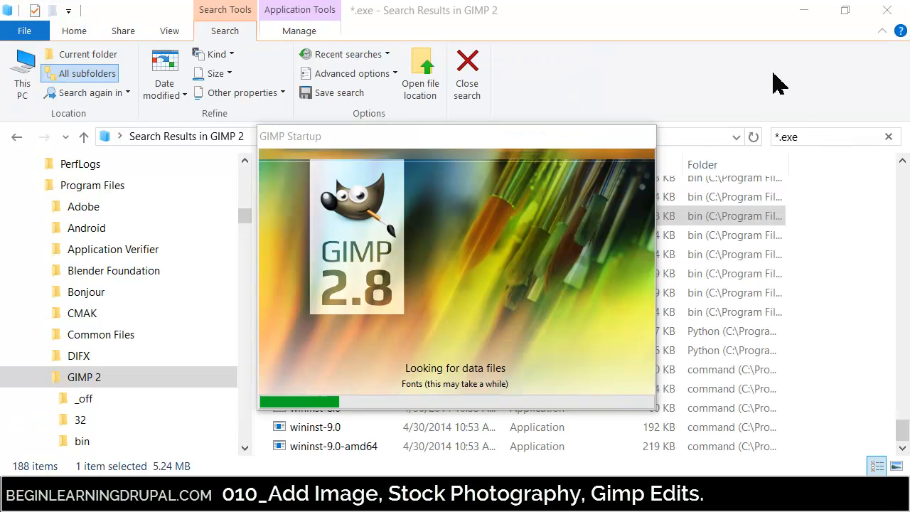
pyautogui.moveTo(431, 140); pyautogui.dragTo(397, 116)
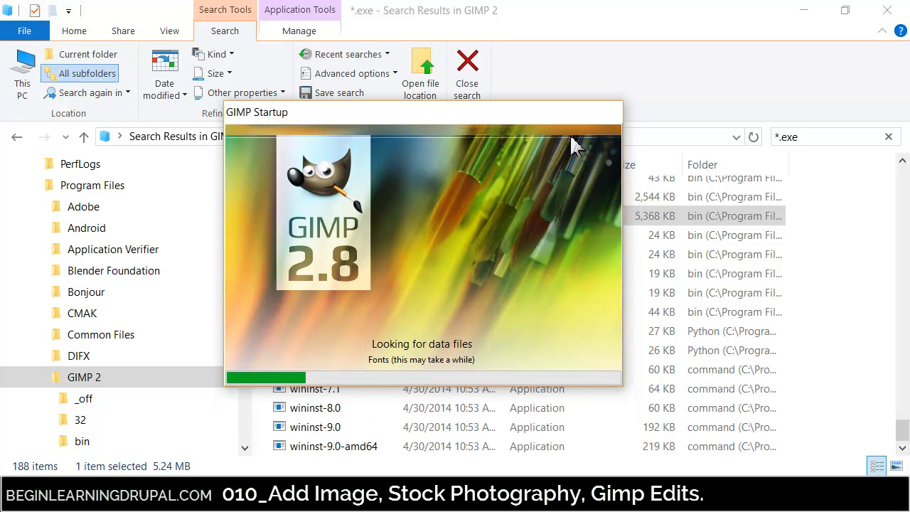
pyautogui.moveTo(502, 126); pyautogui.dragTo(721, 167)
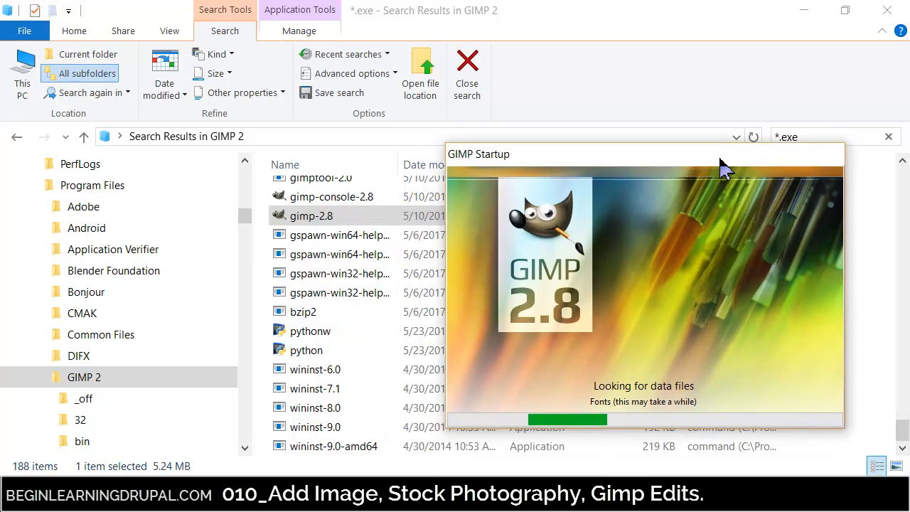
# - Repeat the *.exe search in the GIMP 2 folder to review its program files, and close the folder window
pyautogui.click(475, 91)
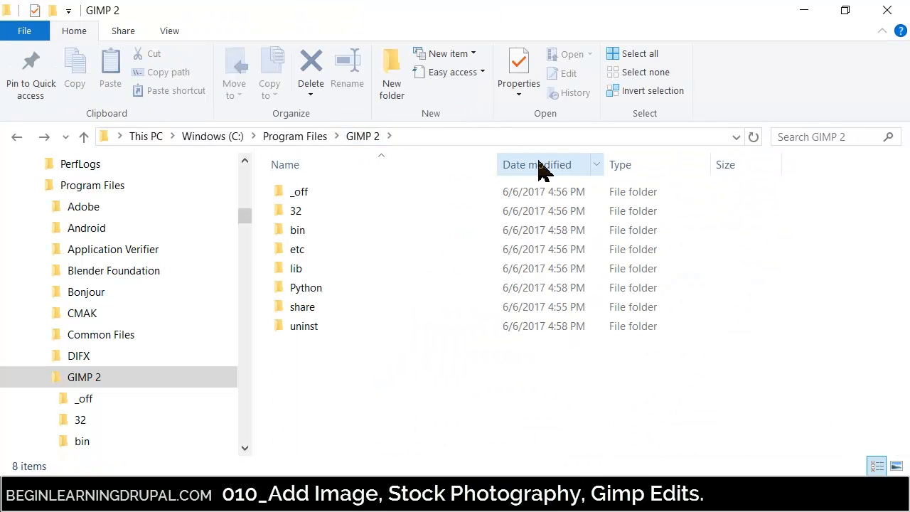
pyautogui.click(821, 136)
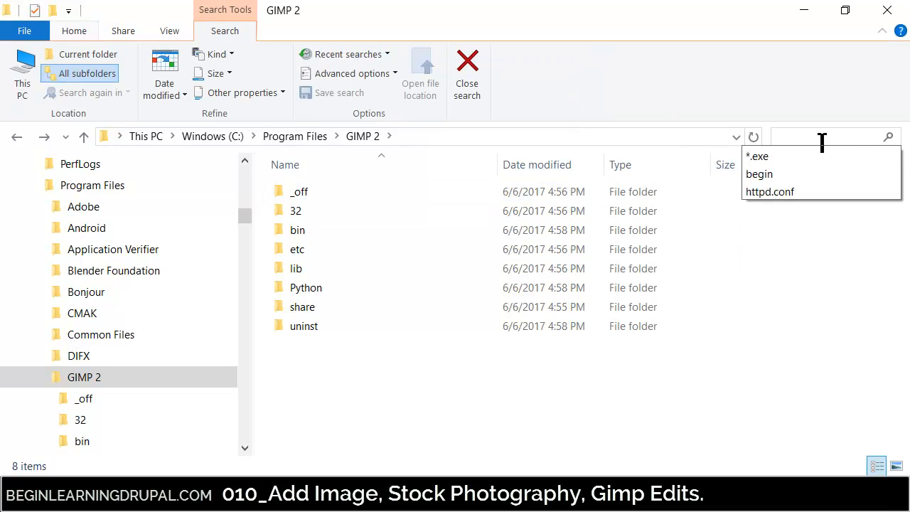
pyautogui.click(753, 157)
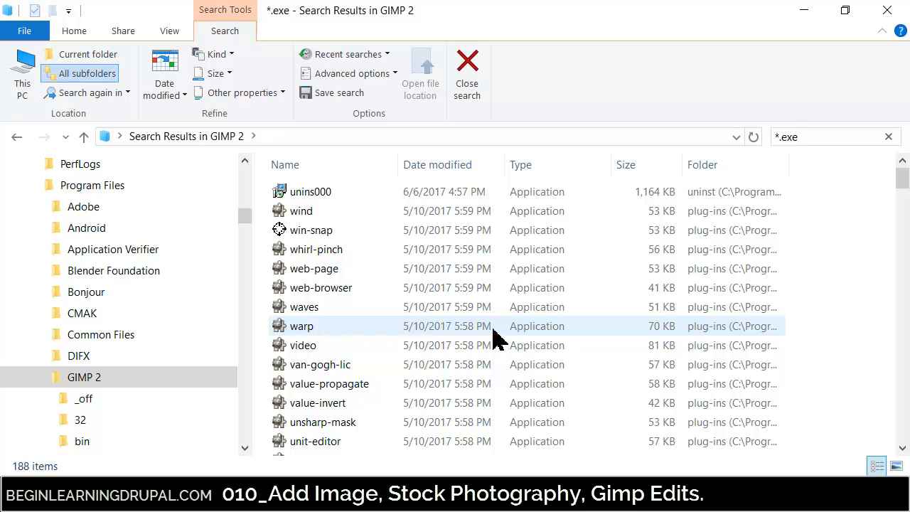
pyautogui.click(341, 496)
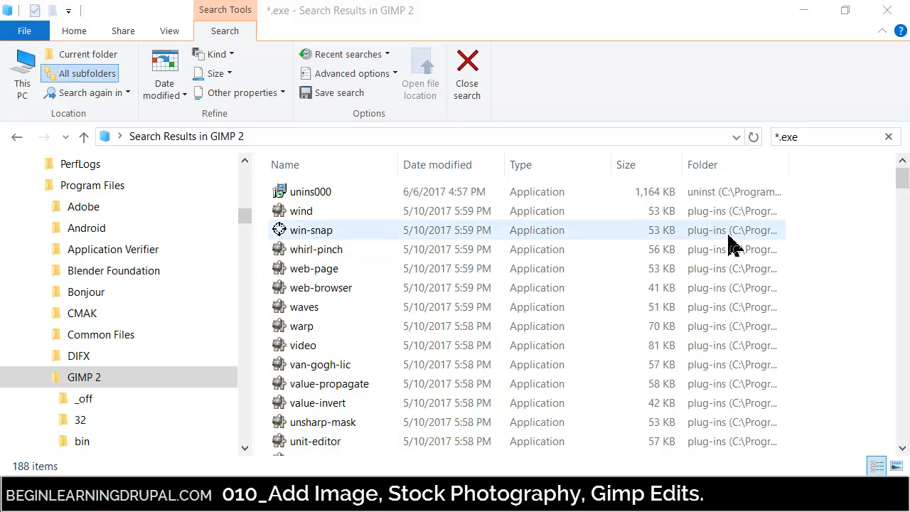
pyautogui.click(886, 10)
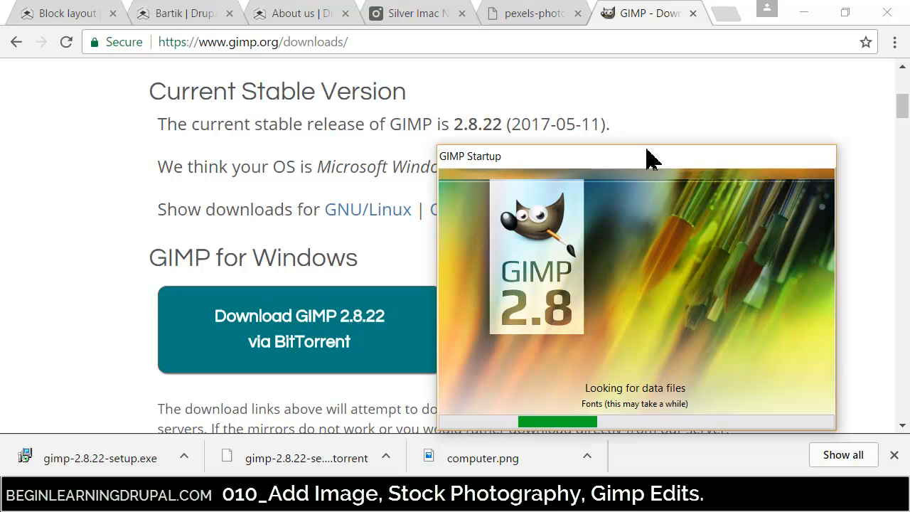
# - Close the GIMP download tab and both Pexels photo tabs, keeping only the Drupal tabs while GIMP starts
pyautogui.moveTo(645, 157); pyautogui.dragTo(590, 114)
pyautogui.click(693, 13)
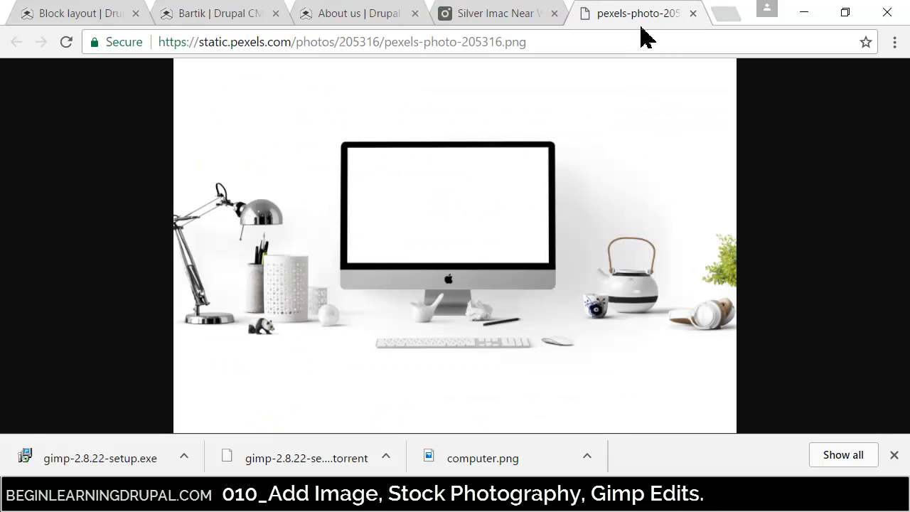
pyautogui.click(689, 14)
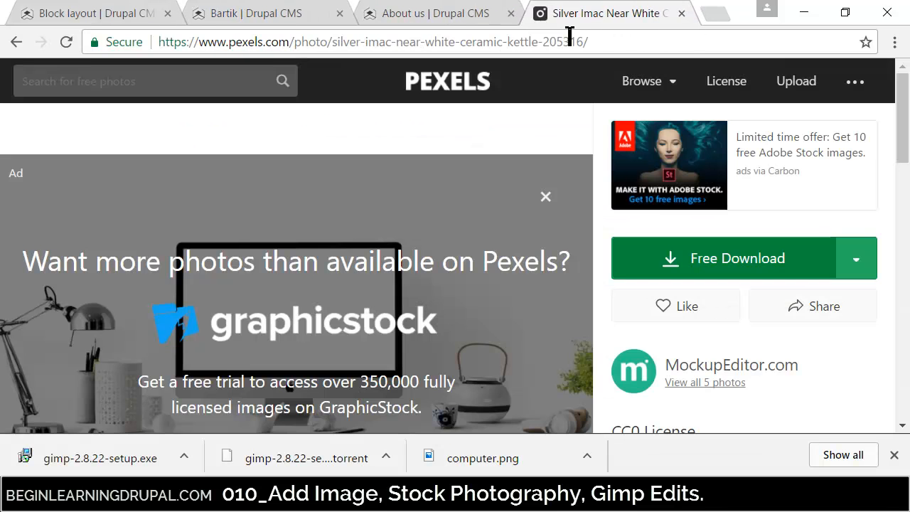
pyautogui.click(682, 13)
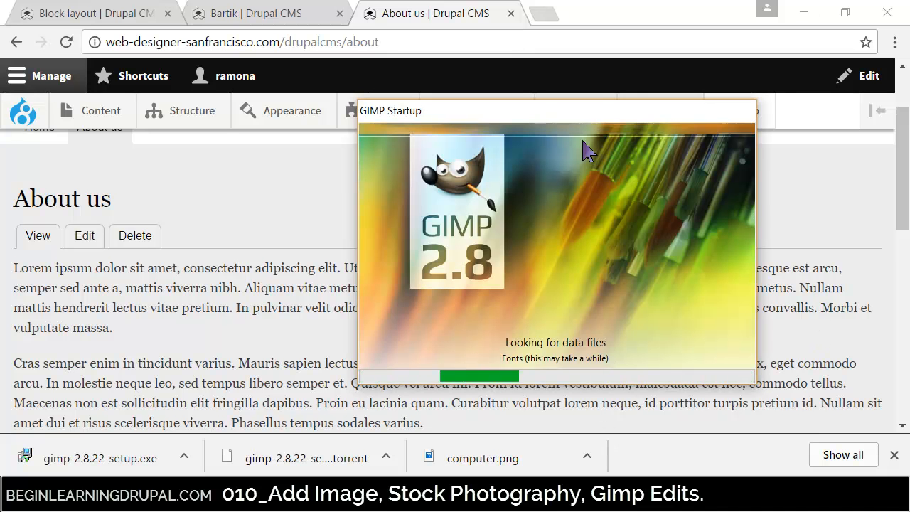
pyautogui.moveTo(530, 116); pyautogui.dragTo(414, 133)
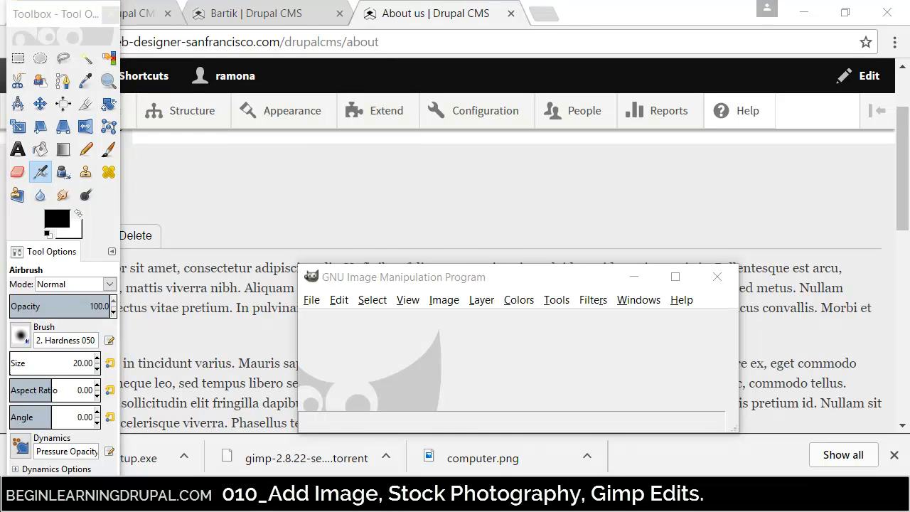
# - Minimize both browser windows showing the About us page and move the main GIMP window higher on the desktop
pyautogui.moveTo(909, 4)
pyautogui.mouseDown()
pyautogui.moveTo(803, 35)
pyautogui.moveTo(795, 2)
pyautogui.moveTo(807, 3)
pyautogui.mouseUp()
pyautogui.click(630, 16)
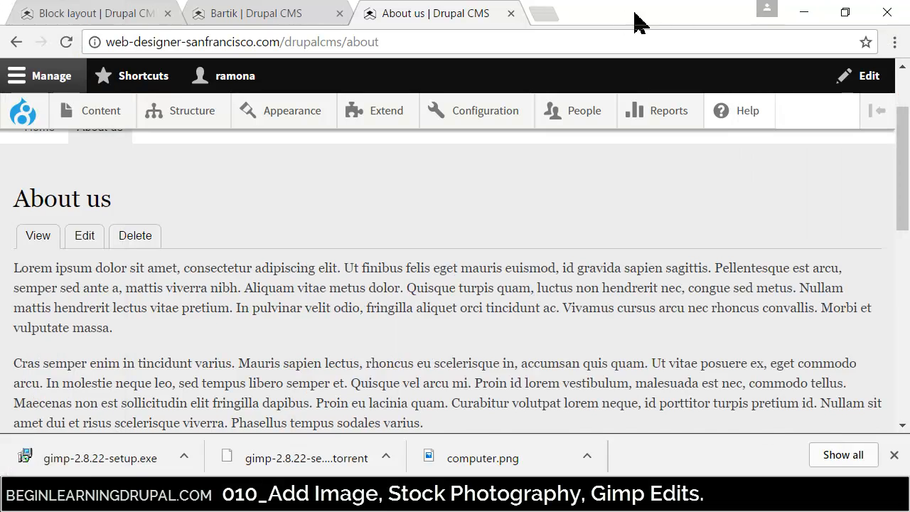
pyautogui.click(806, 12)
pyautogui.click(678, 19)
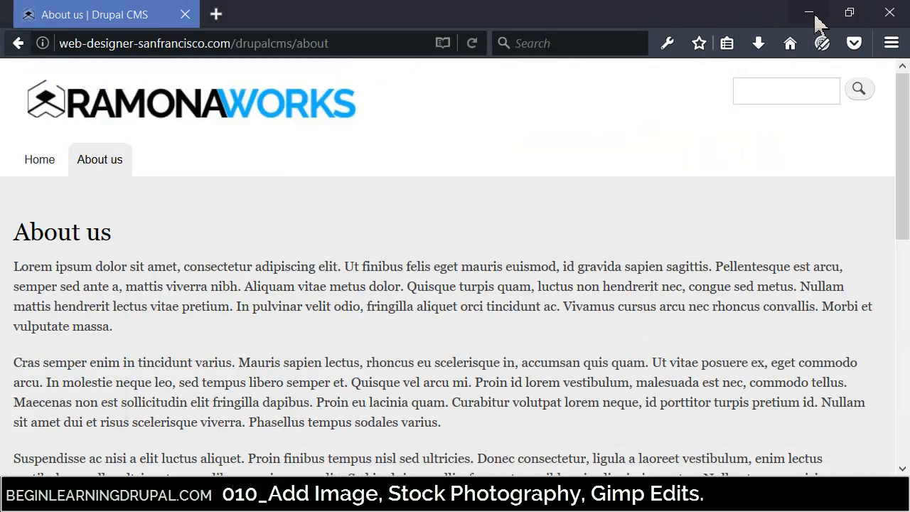
pyautogui.click(806, 12)
pyautogui.moveTo(585, 281); pyautogui.dragTo(480, 116)
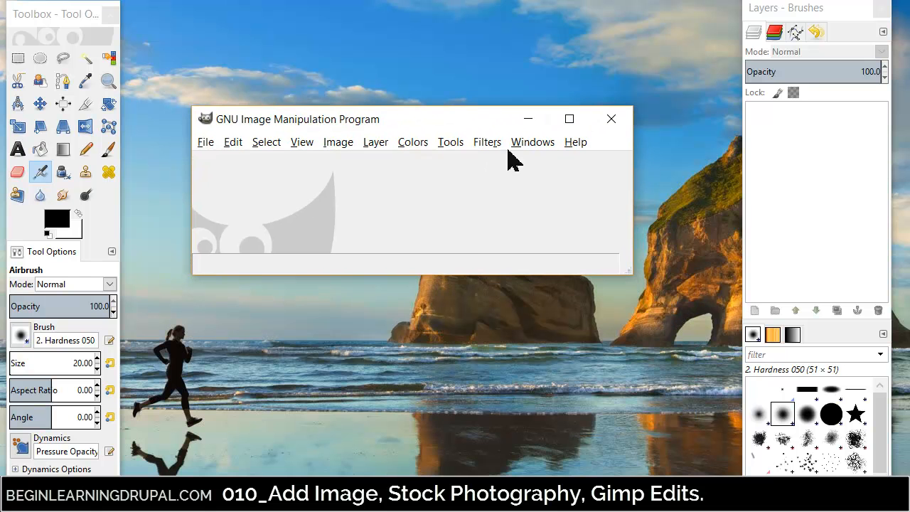
# - Maximize the main GIMP window and place the Toolbox beside the Layers - Brushes window
pyautogui.click(573, 121)
pyautogui.click(39, 19)
pyautogui.moveTo(39, 19); pyautogui.dragTo(652, 57)
pyautogui.click(11, 31)
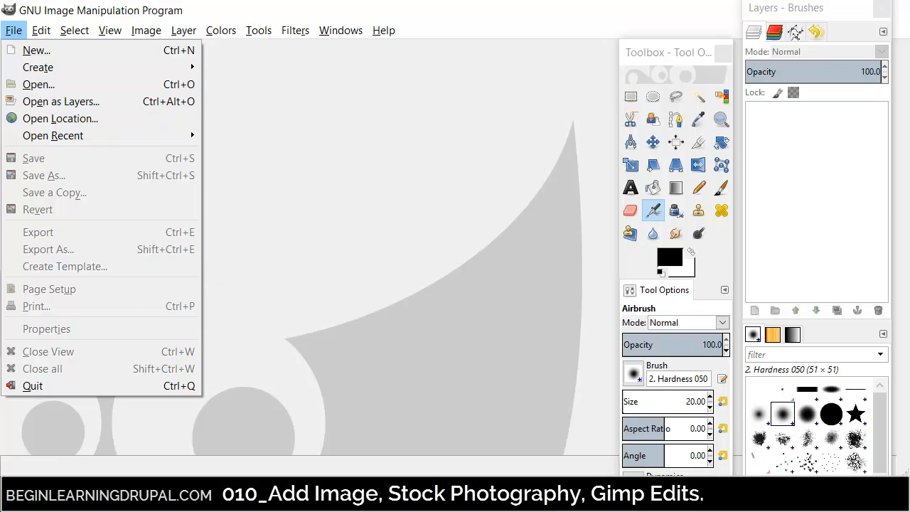
# - Bring up the FILES2UPLOAD folder window and open its computer picture in GIMP
pyautogui.hotkey('alt', 'Tab')
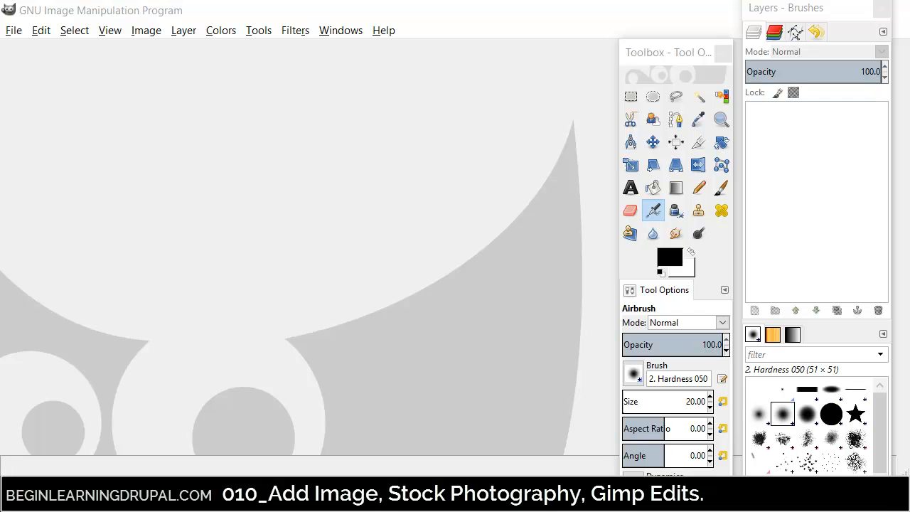
pyautogui.moveTo(909, 242); pyautogui.dragTo(442, 89)
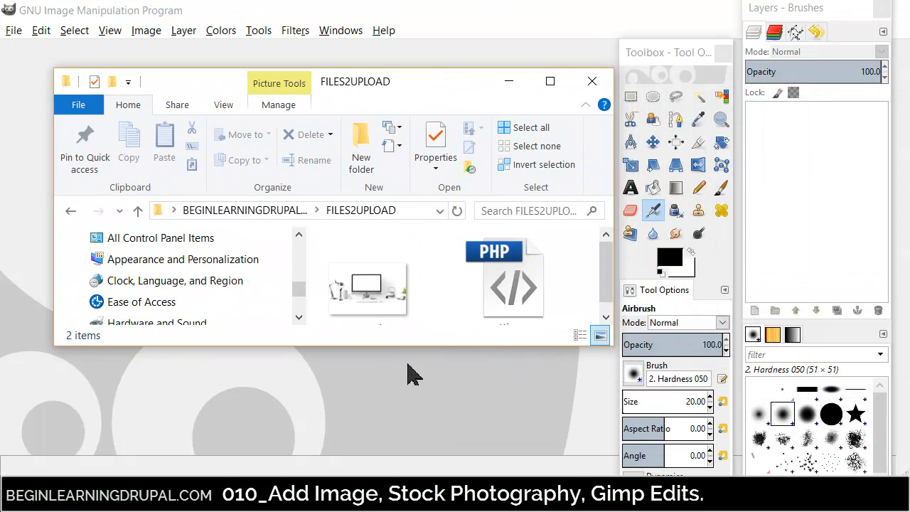
pyautogui.moveTo(404, 349); pyautogui.dragTo(401, 427)
pyautogui.click(372, 300)
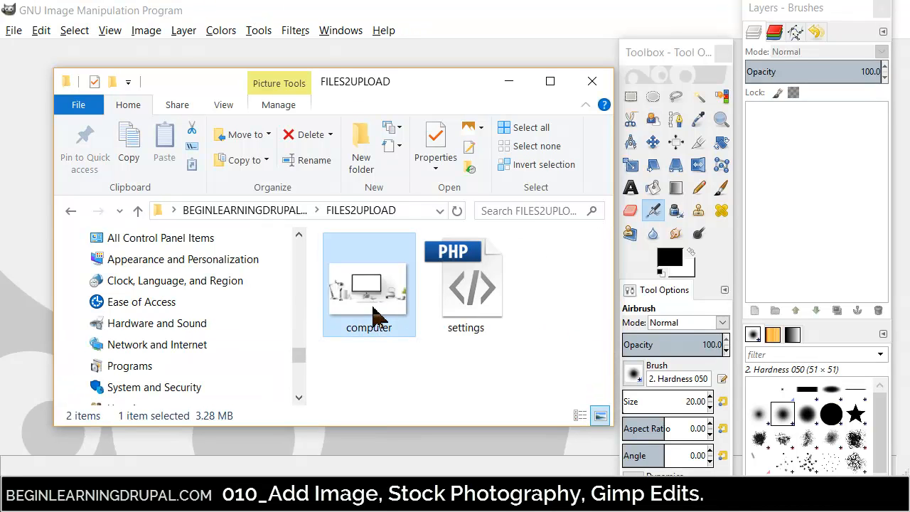
pyautogui.moveTo(420, 84); pyautogui.dragTo(692, 16)
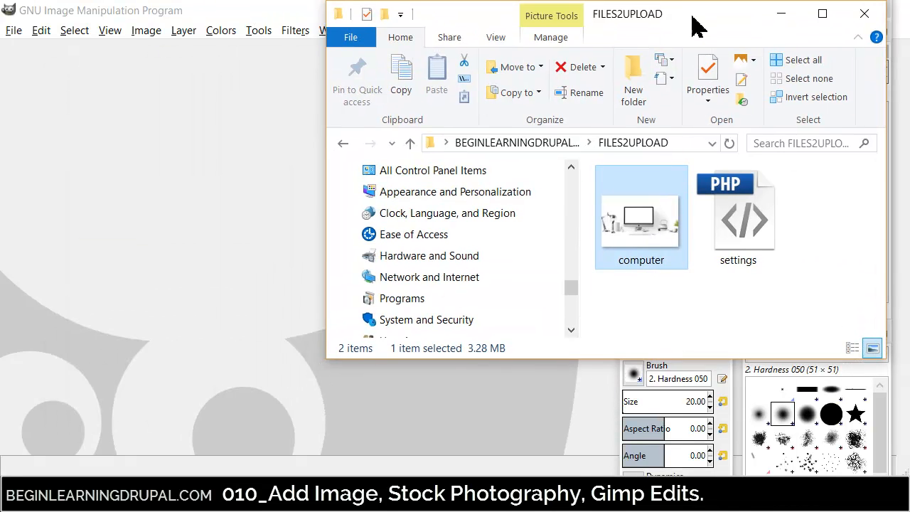
pyautogui.moveTo(641, 217); pyautogui.dragTo(211, 298)
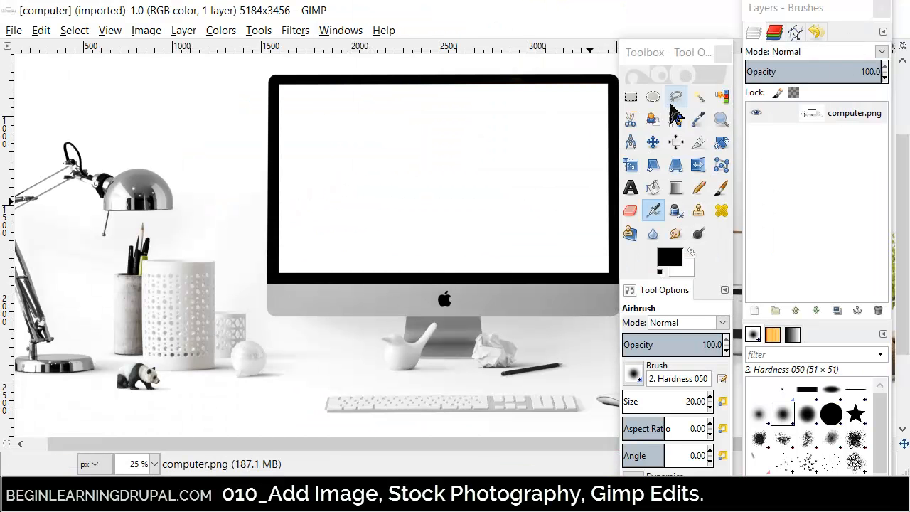
# - Scale the image to 500 px wide with width and height linked, giving 500 × 333 pixels
pyautogui.click(146, 31)
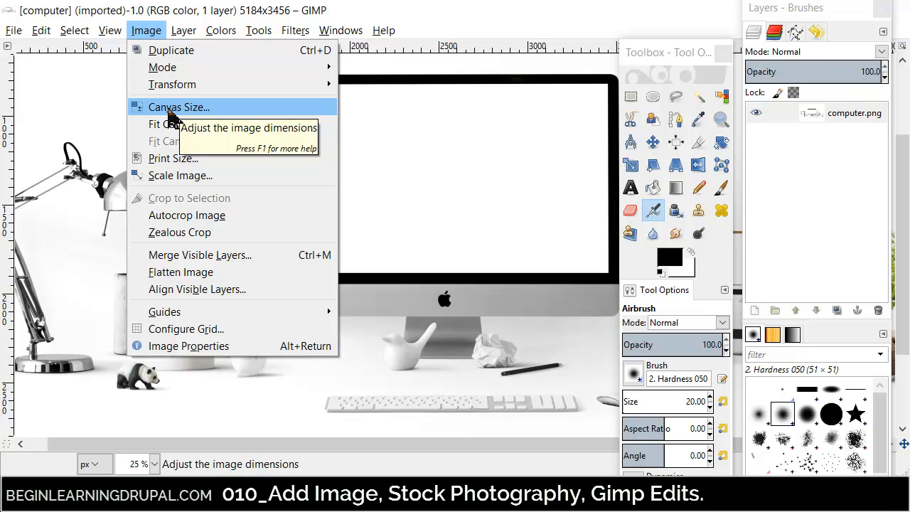
pyautogui.click(179, 176)
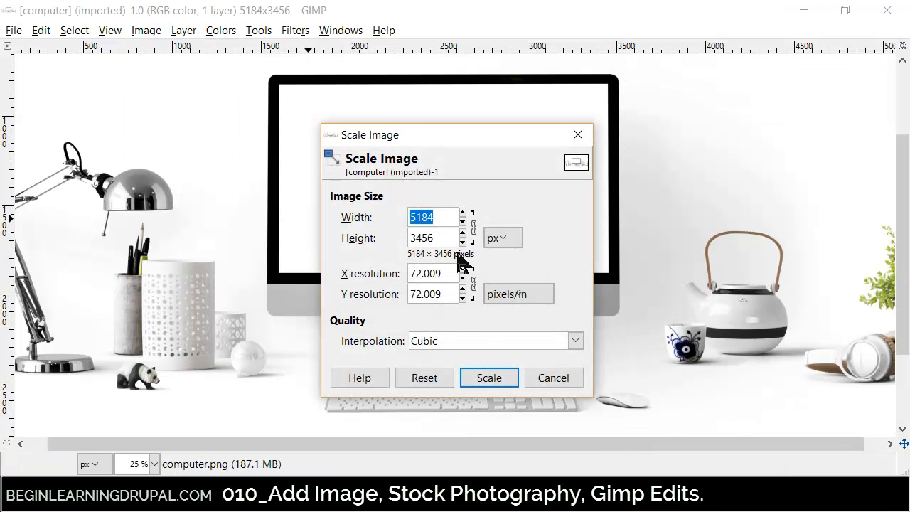
pyautogui.click(508, 238)
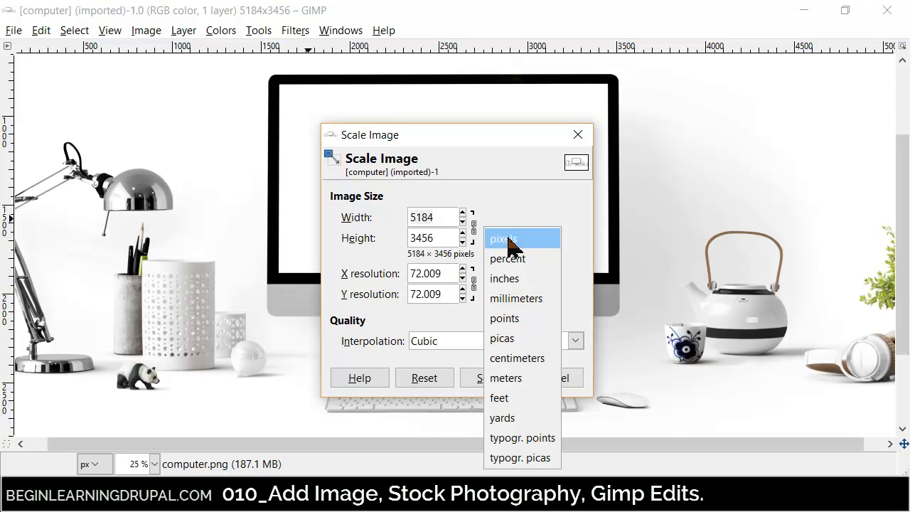
pyautogui.click(507, 212)
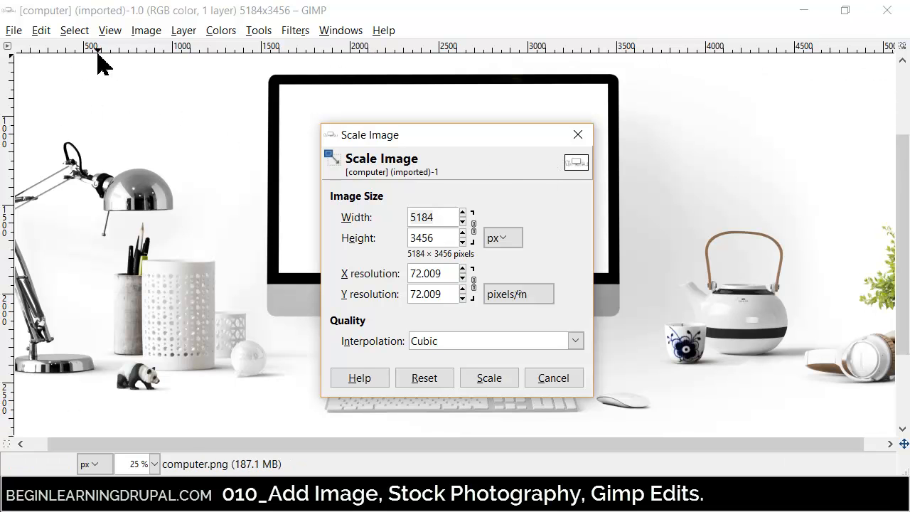
pyautogui.moveTo(439, 217); pyautogui.dragTo(388, 230)
pyautogui.write('500')
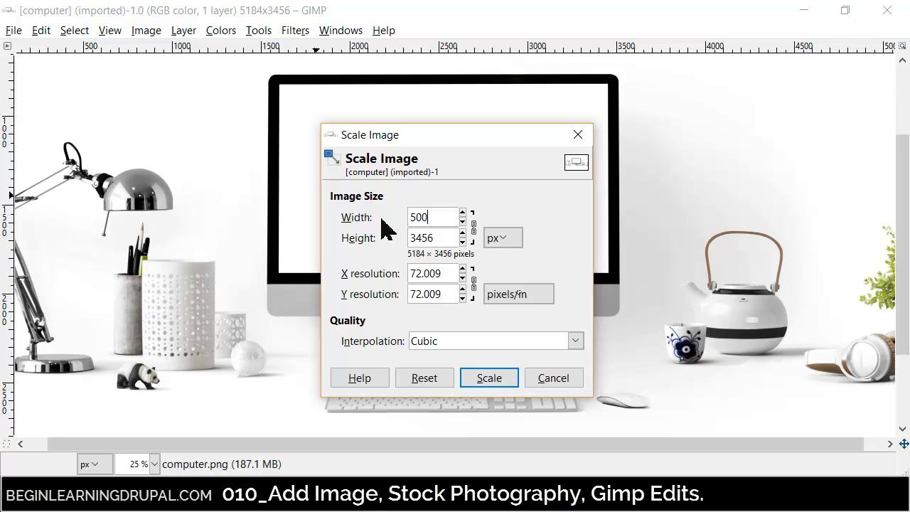
pyautogui.click(475, 228)
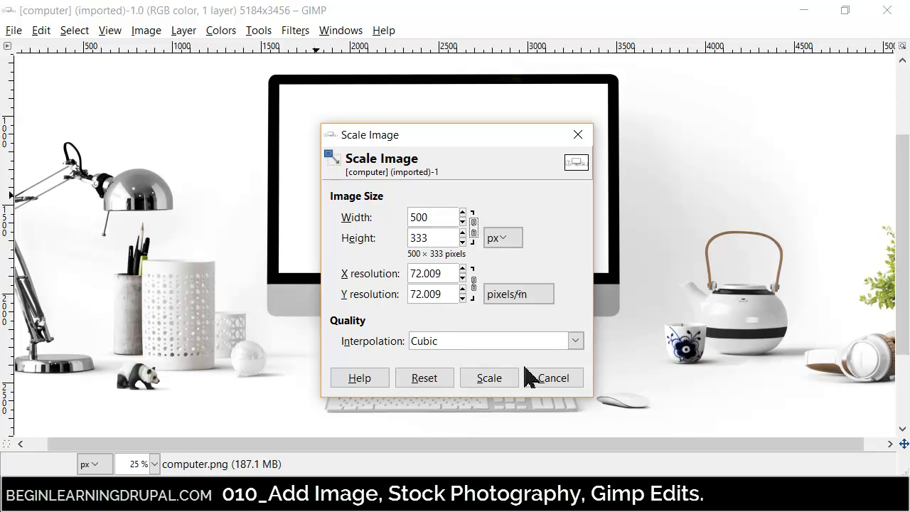
pyautogui.click(496, 382)
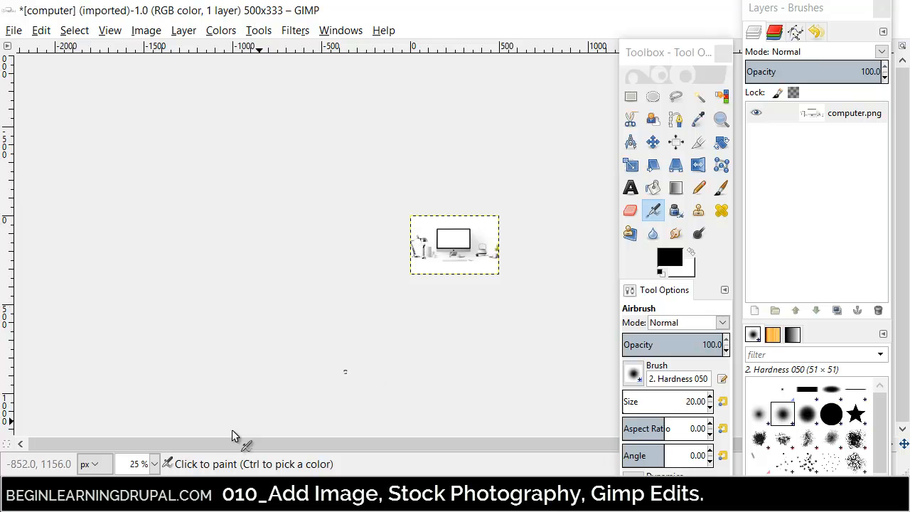
# - Select the full-width strip holding the monitor and desk items and crop the image to about 500 × 207 px
pyautogui.click(154, 464)
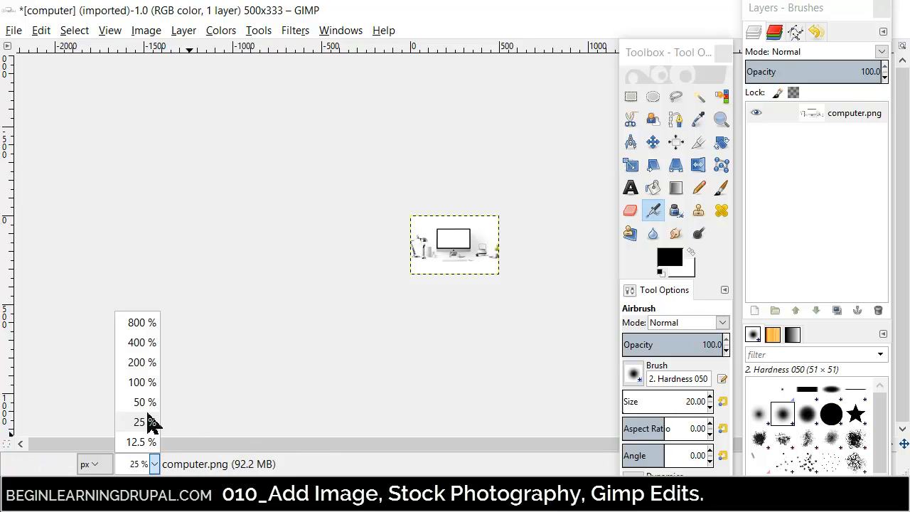
pyautogui.click(148, 384)
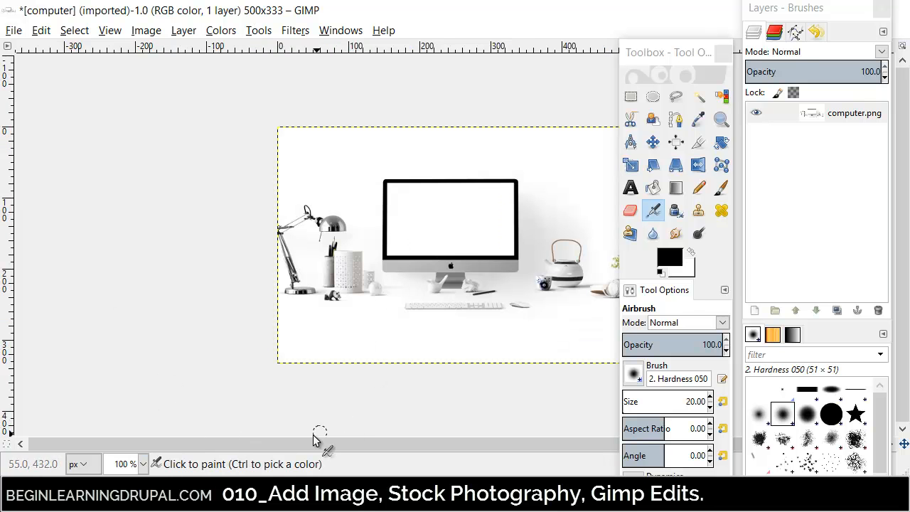
pyautogui.moveTo(661, 55); pyautogui.dragTo(132, 73)
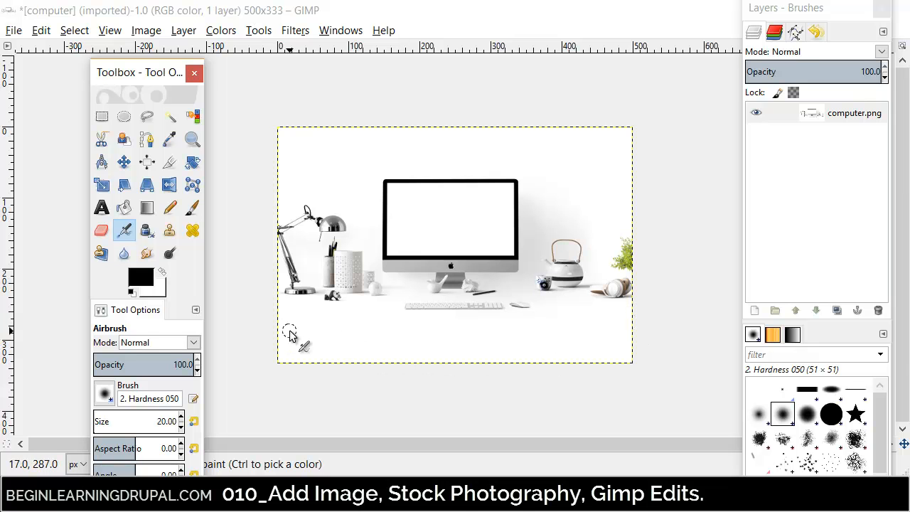
pyautogui.click(100, 120)
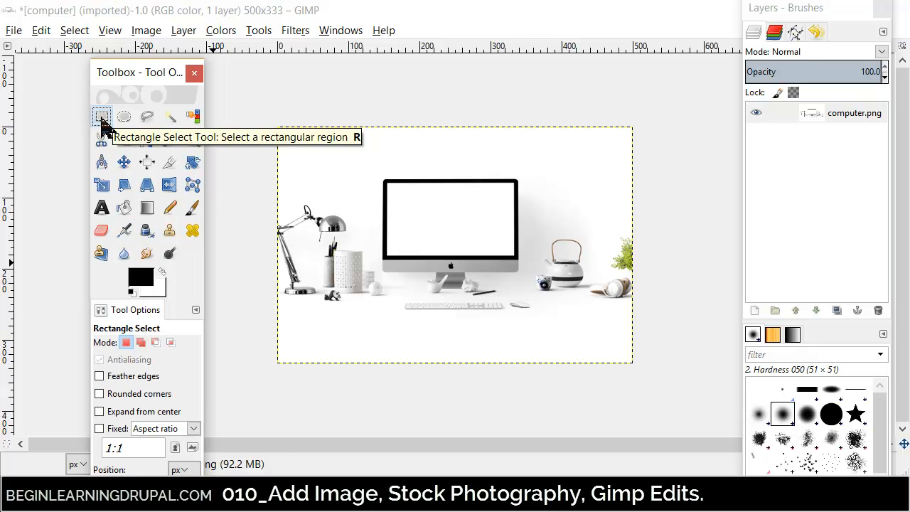
pyautogui.moveTo(278, 170); pyautogui.dragTo(631, 322)
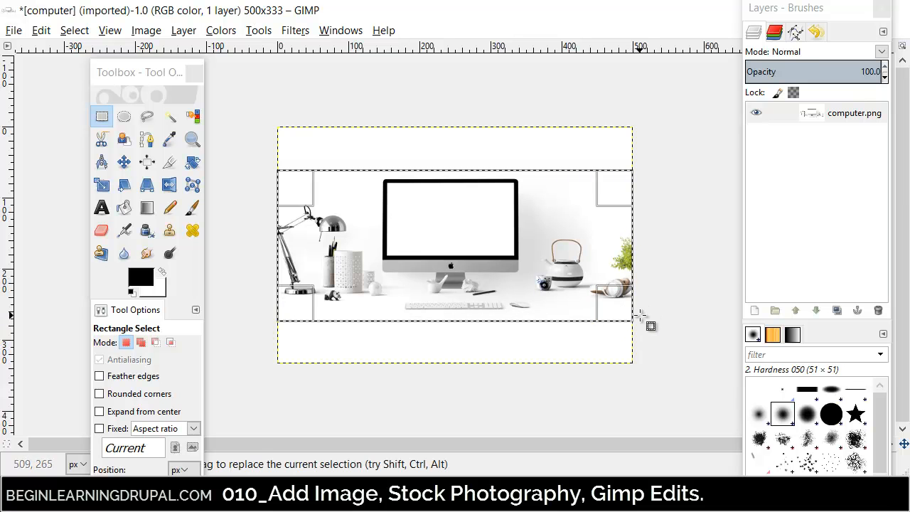
pyautogui.click(148, 33)
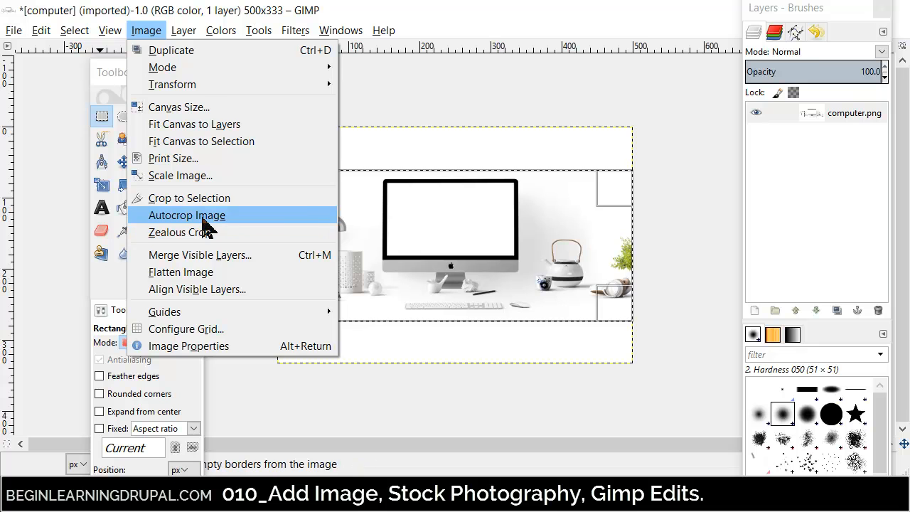
pyautogui.click(198, 216)
pyautogui.click(262, 223)
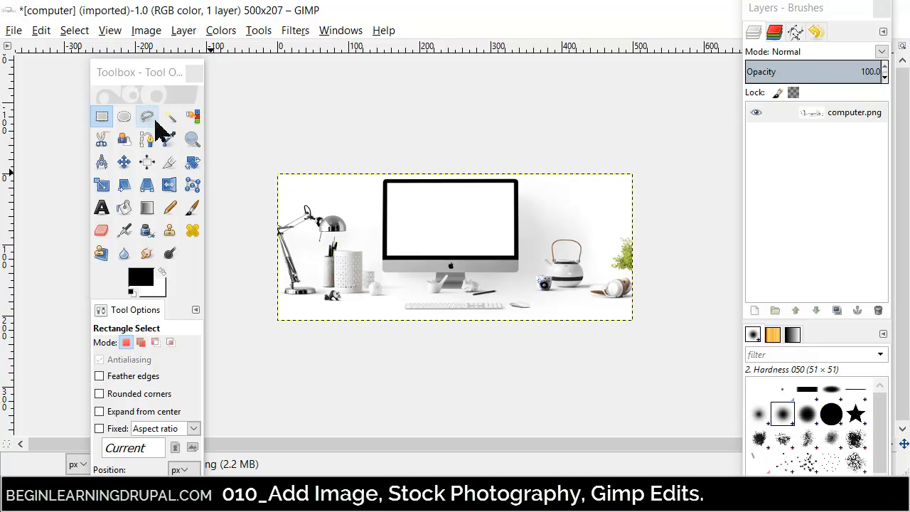
# - Duplicate the cropped image and close the untitled copy, discarding its changes
pyautogui.press('ctrl')
pyautogui.hotkey('ctrl', 'd')
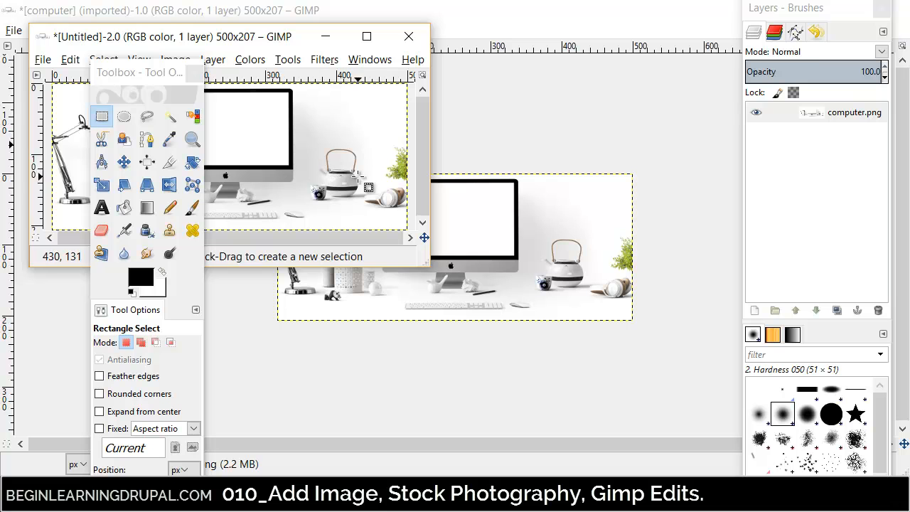
pyautogui.click(409, 36)
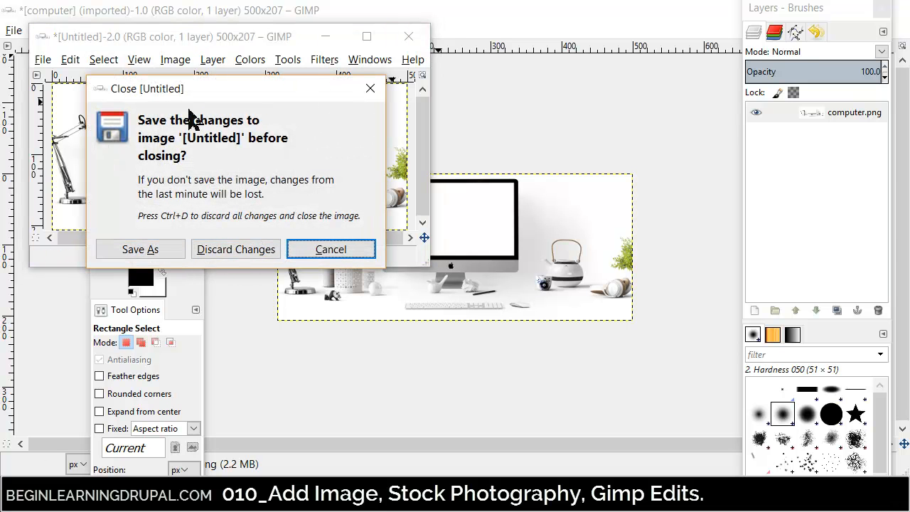
pyautogui.moveTo(193, 92); pyautogui.dragTo(438, 107)
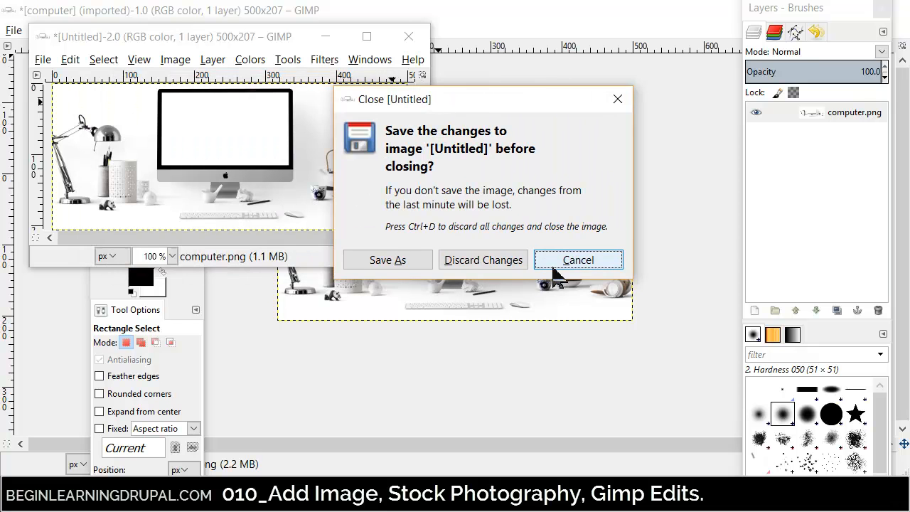
pyautogui.click(576, 264)
pyautogui.click(389, 44)
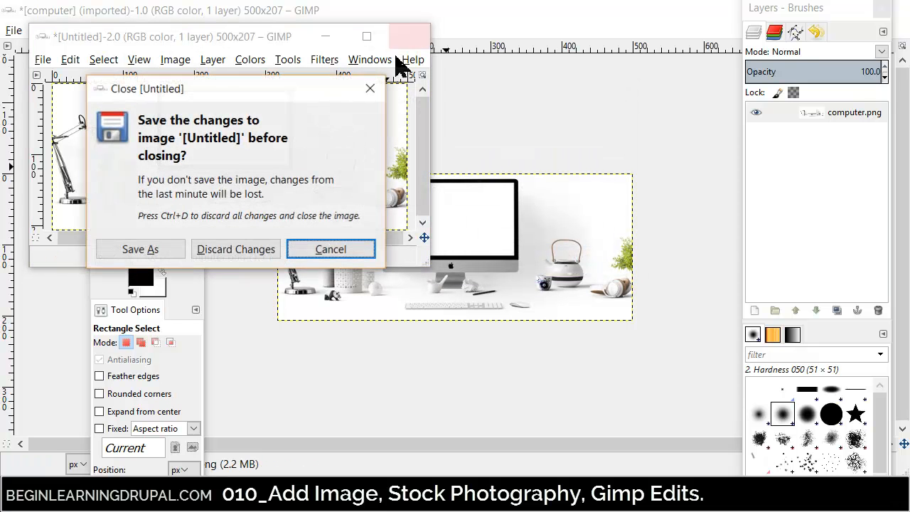
pyautogui.click(237, 250)
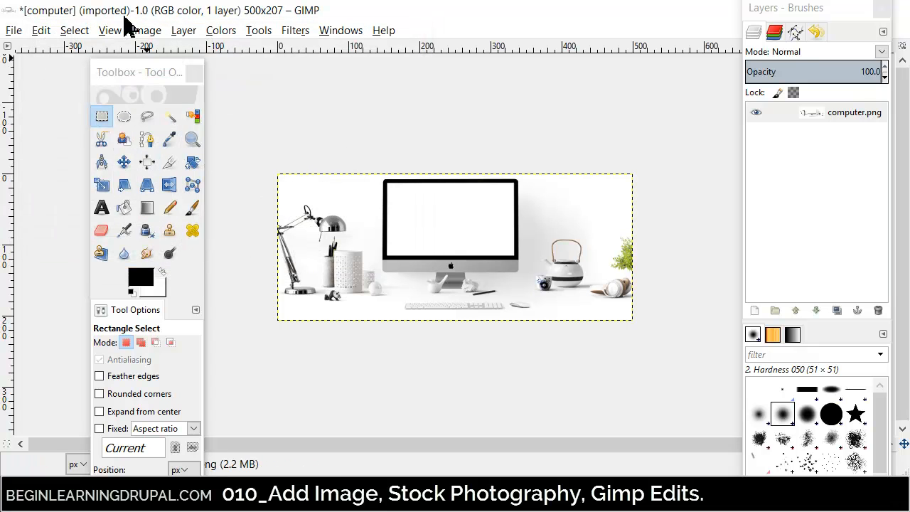
# - Select the entire cropped image and clear the selection again, ending on the Rectangle Select tool
pyautogui.click(41, 31)
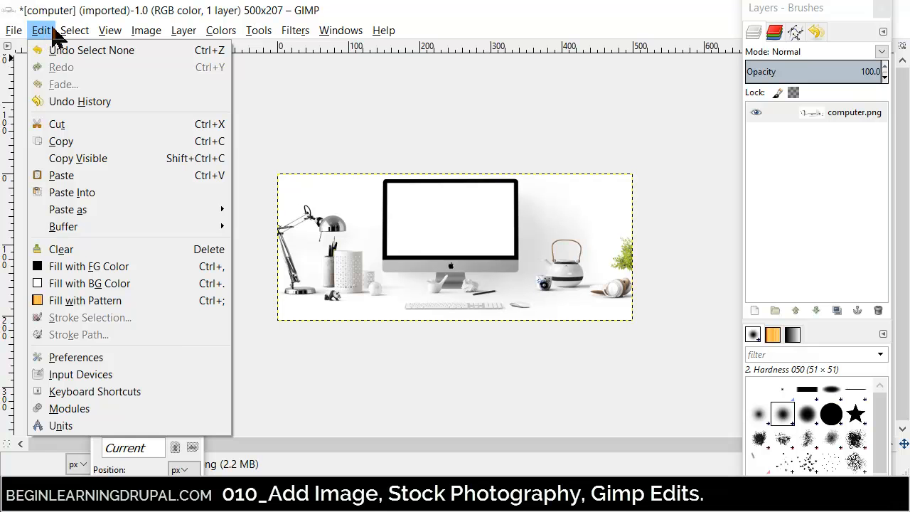
pyautogui.moveTo(66, 33)
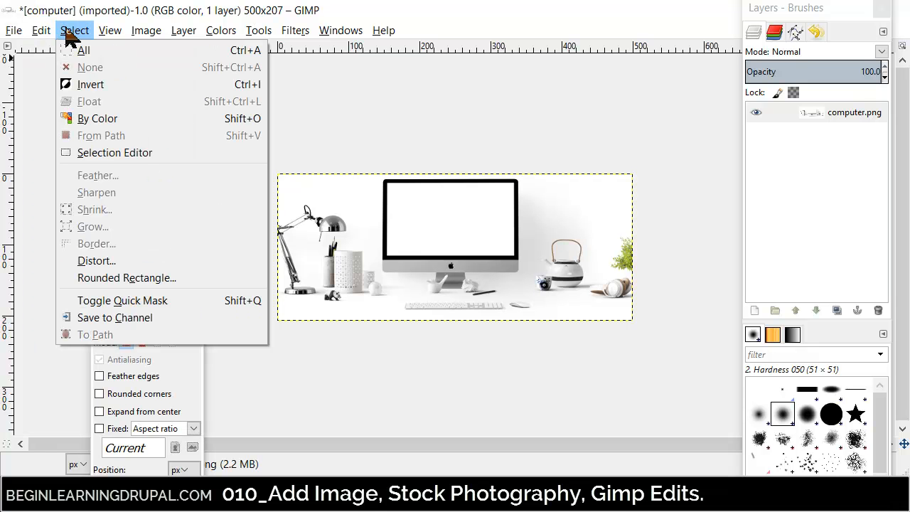
pyautogui.click(84, 51)
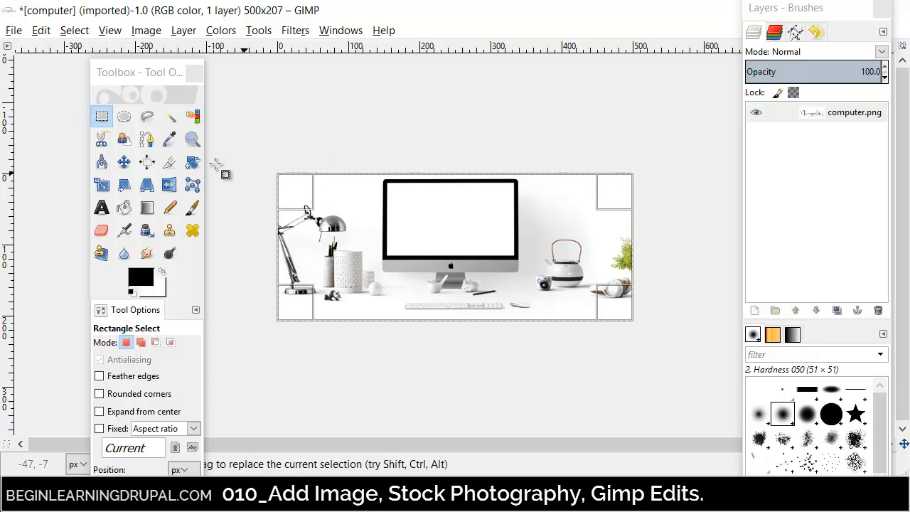
pyautogui.click(124, 166)
pyautogui.click(246, 188)
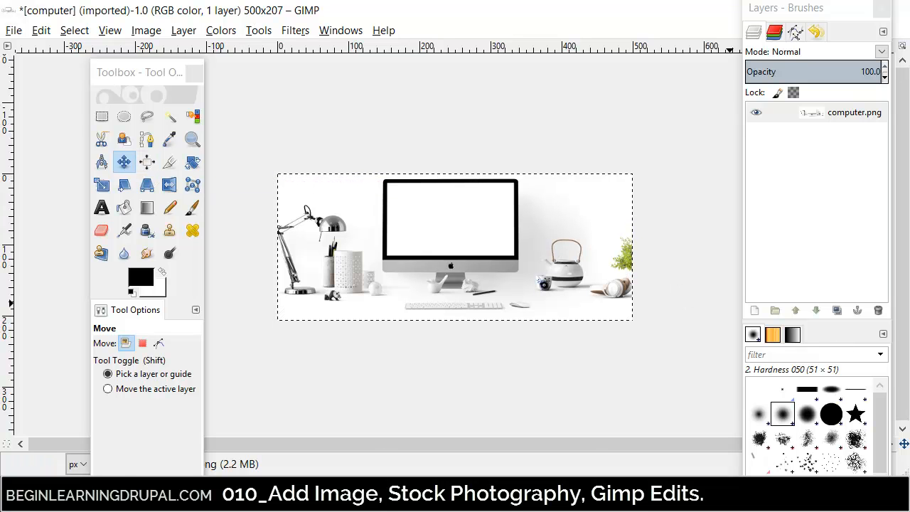
pyautogui.press('r')
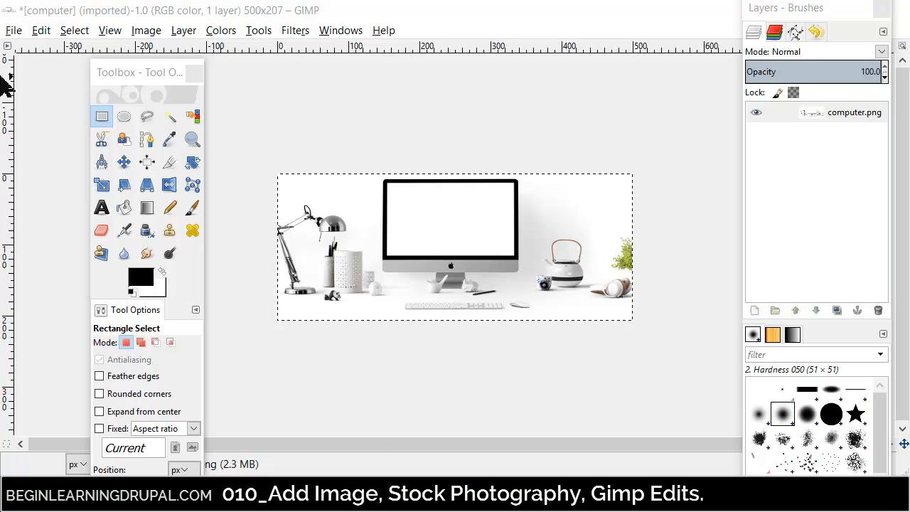
pyautogui.click(72, 31)
pyautogui.click(95, 68)
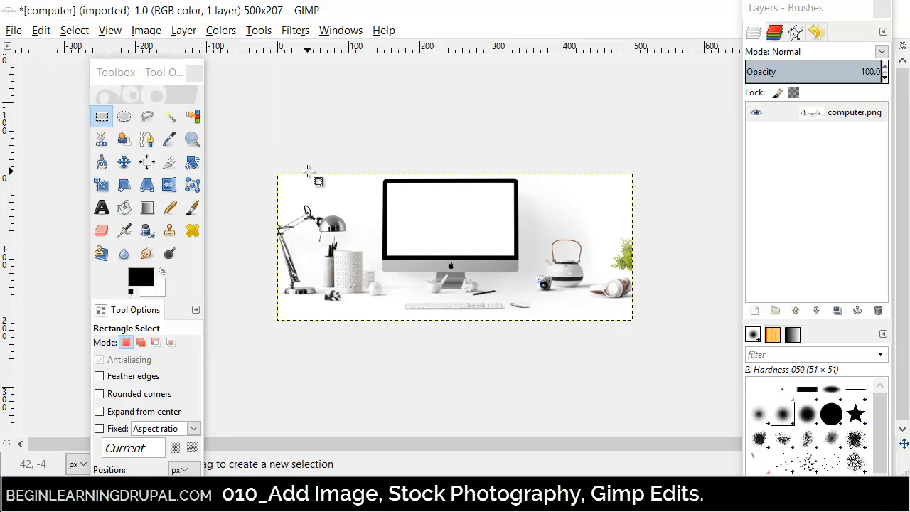
# - Export the cropped image as computerModified.png into the FILES2UPLOAD folder, keeping the default PNG options
pyautogui.click(14, 31)
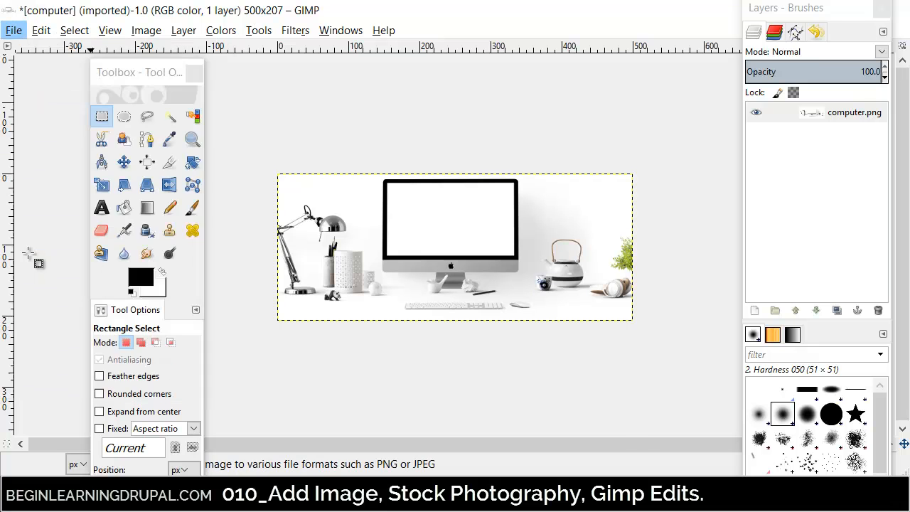
pyautogui.click(28, 253)
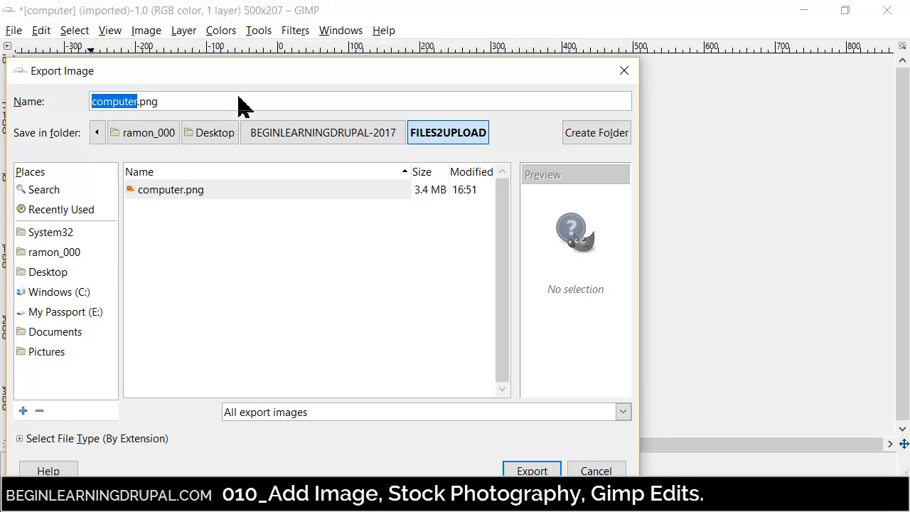
pyautogui.moveTo(239, 72); pyautogui.dragTo(372, 42)
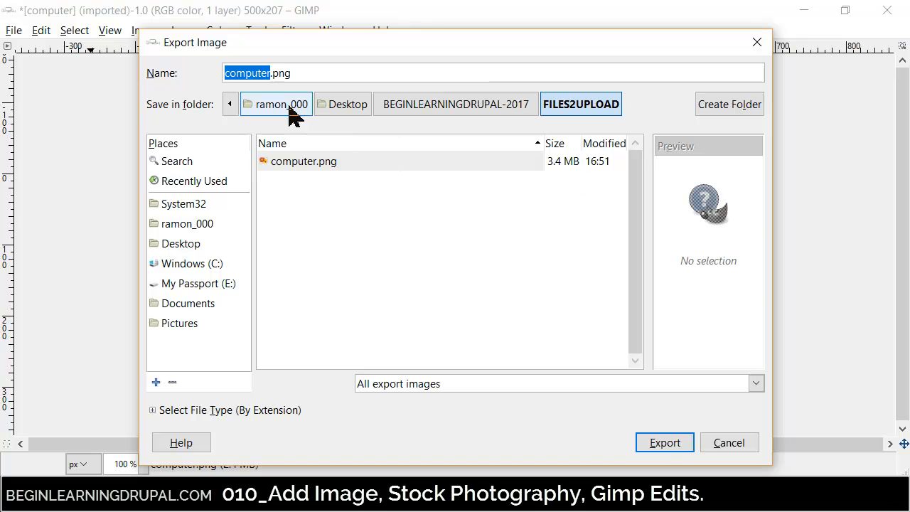
pyautogui.click(289, 73)
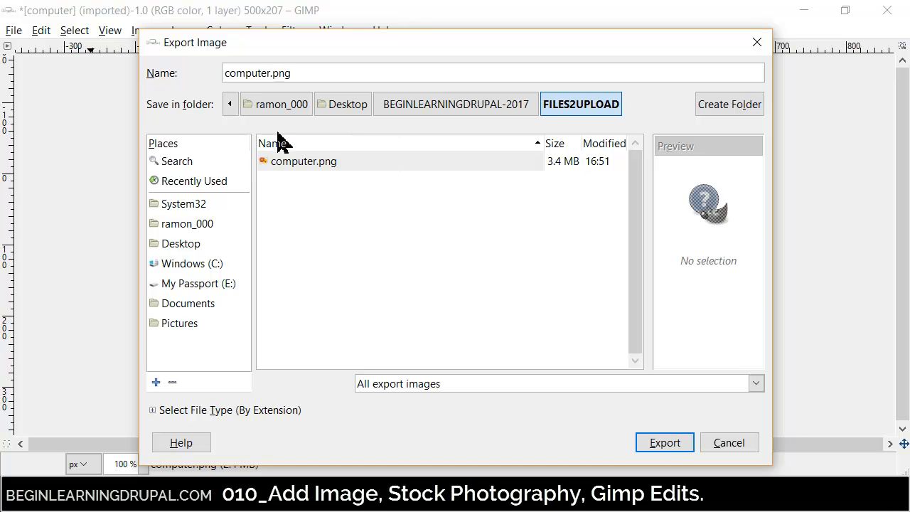
pyautogui.write('Modified')
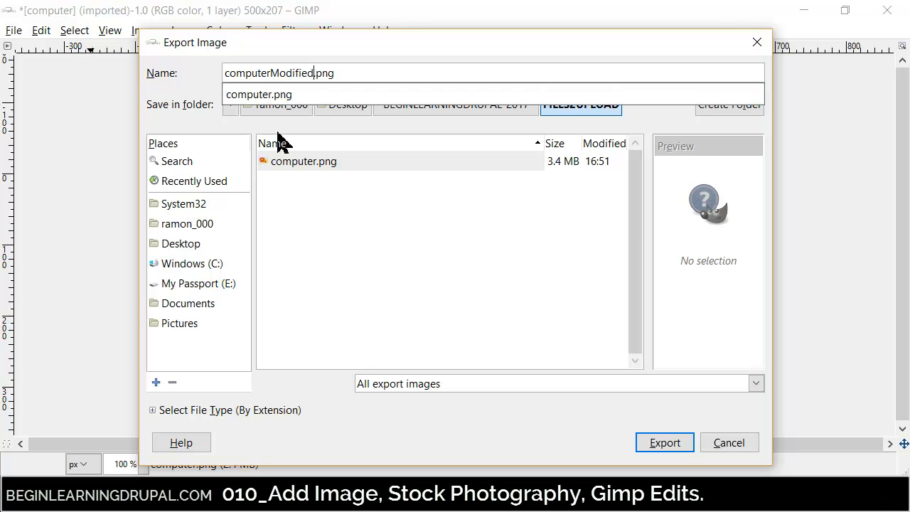
pyautogui.click(303, 37)
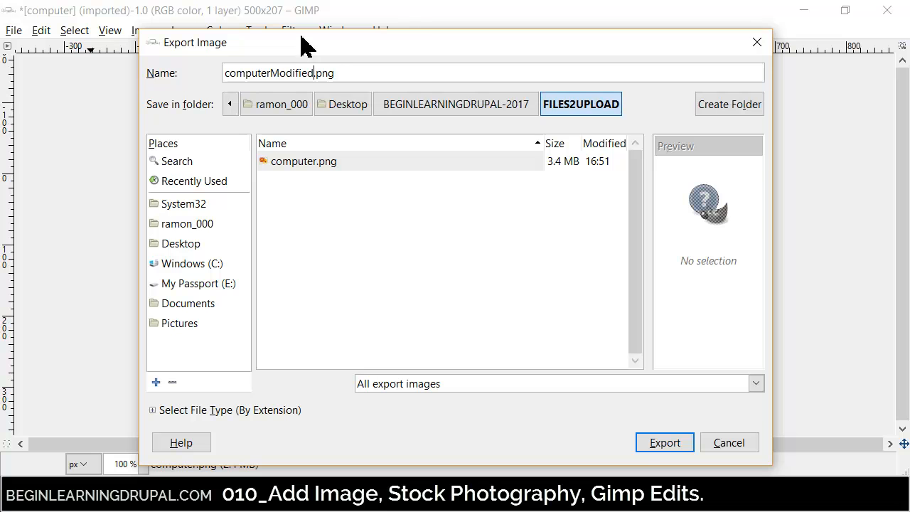
pyautogui.click(665, 445)
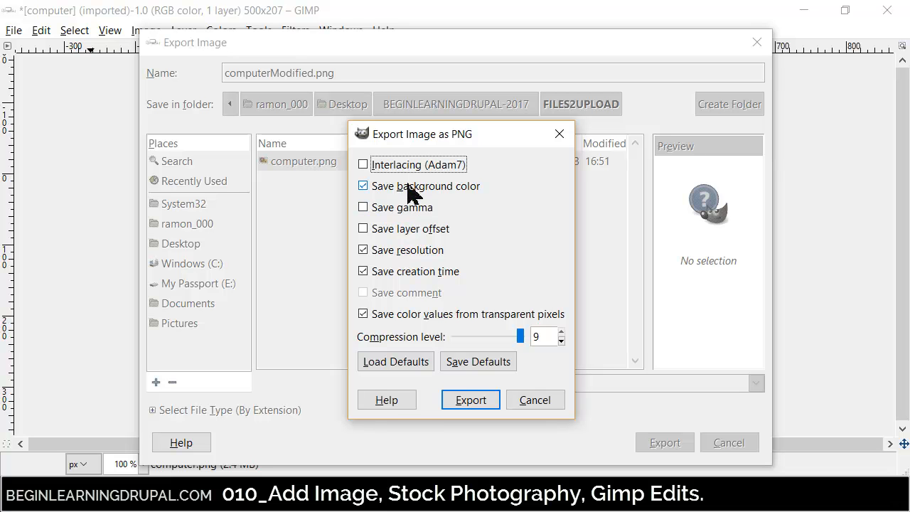
pyautogui.click(455, 400)
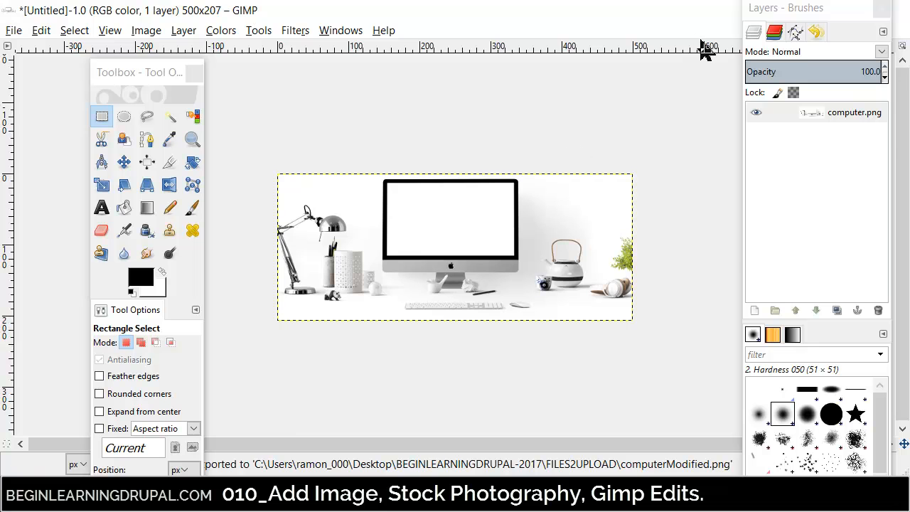
# - Close the untitled image, discarding its changes, and quit GIMP
pyautogui.moveTo(695, 10); pyautogui.dragTo(400, 35)
pyautogui.click(594, 33)
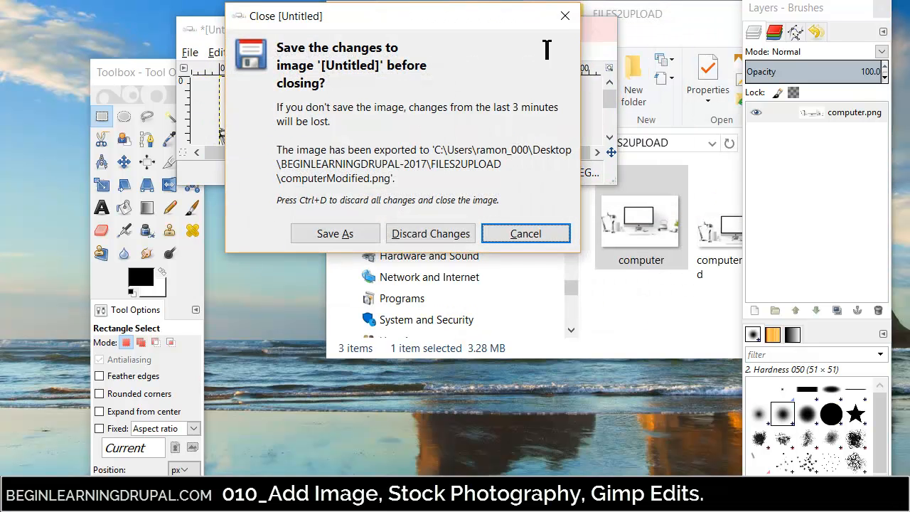
pyautogui.click(429, 240)
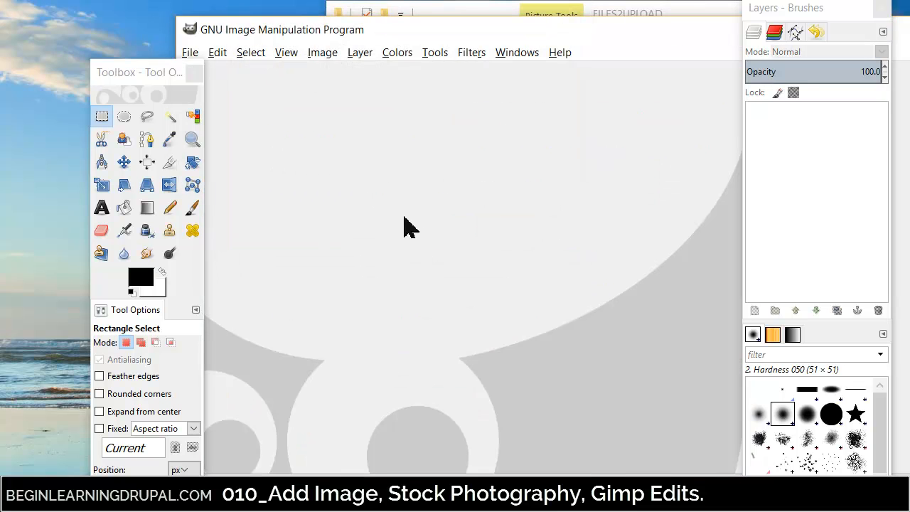
pyautogui.moveTo(532, 40); pyautogui.dragTo(249, 20)
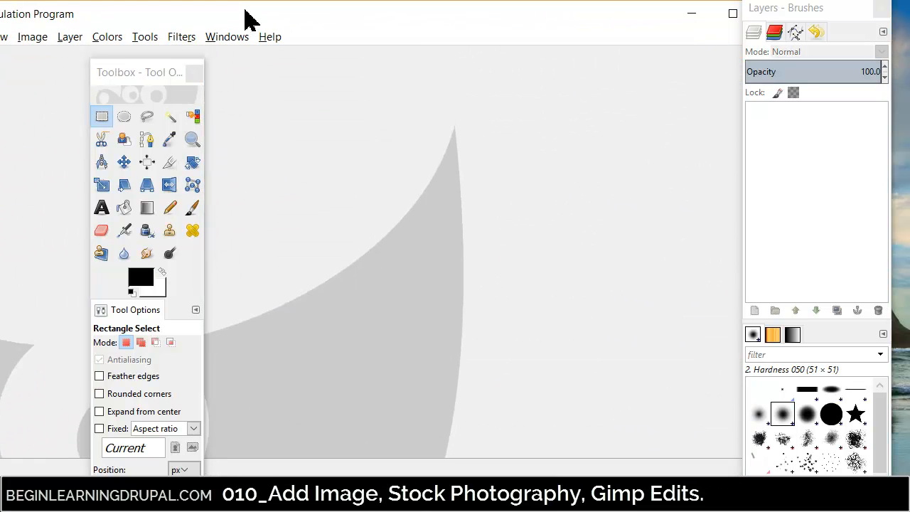
pyautogui.moveTo(390, 18); pyautogui.dragTo(463, 10)
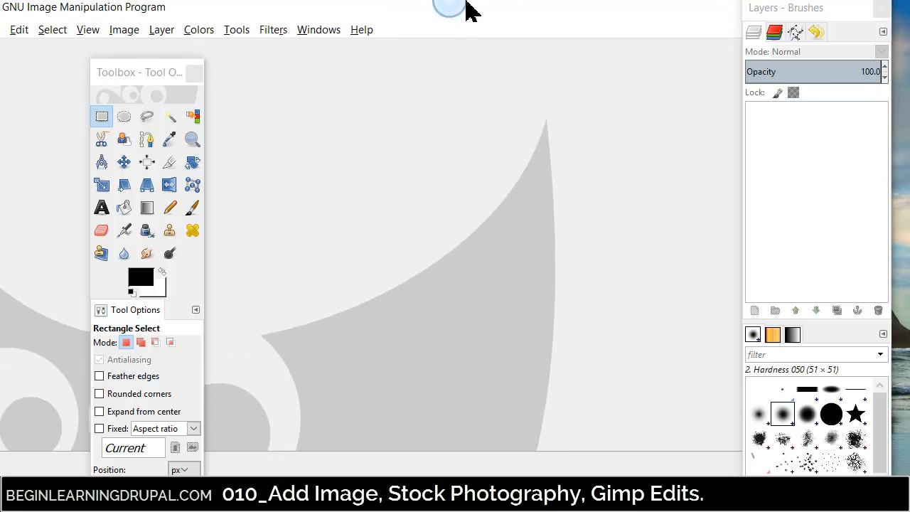
pyautogui.click(14, 30)
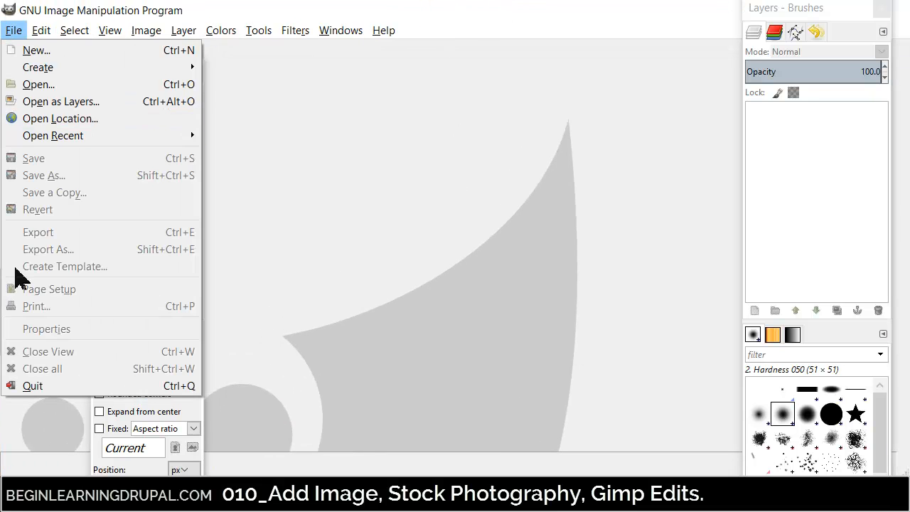
pyautogui.click(24, 388)
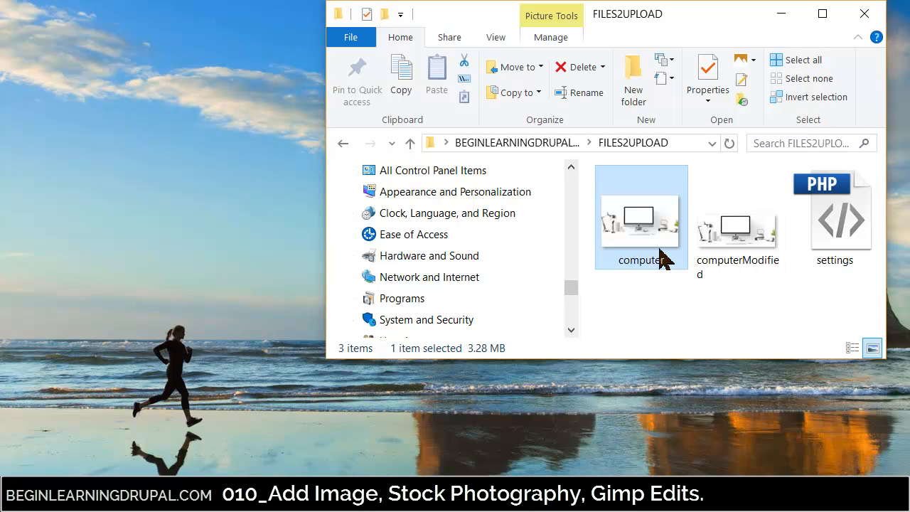
# - Select the computerModified file in FILES2UPLOAD, switch to Chrome and open the About us page for editing
pyautogui.click(762, 265)
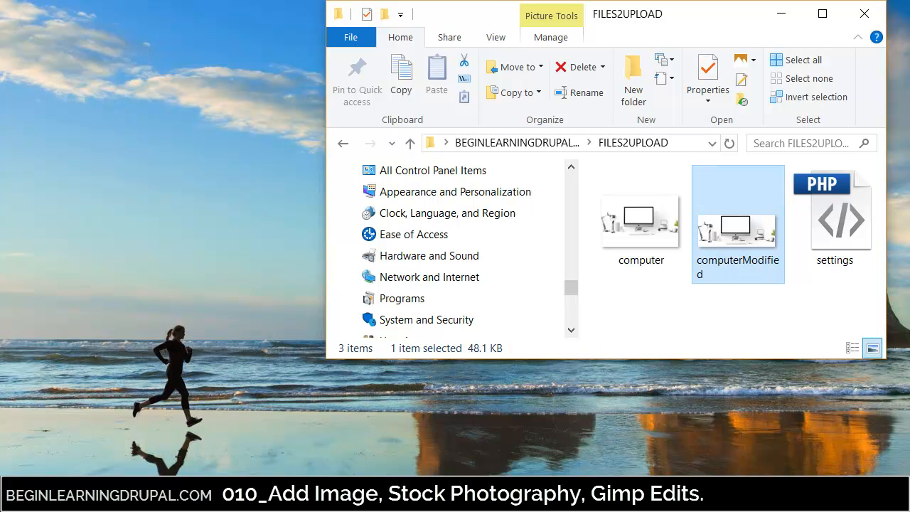
pyautogui.click(451, 497)
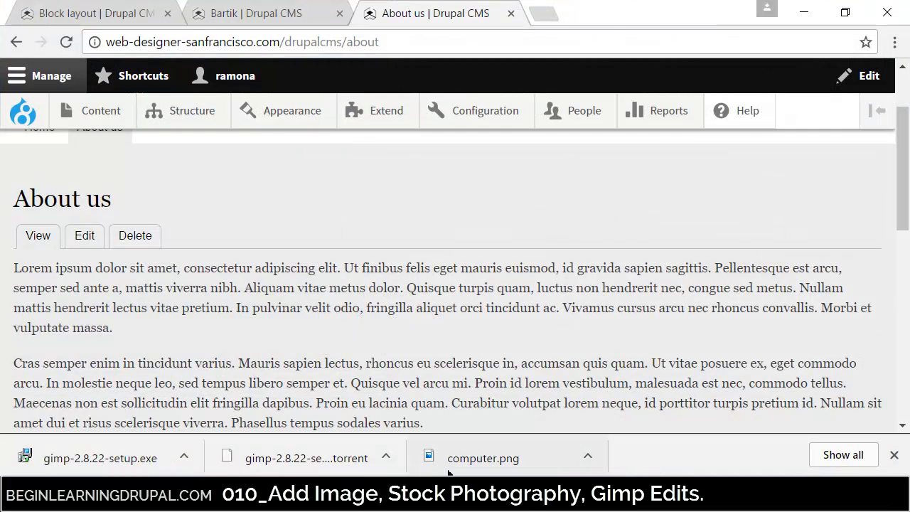
pyautogui.moveTo(904, 193); pyautogui.dragTo(904, 172)
pyautogui.click(88, 299)
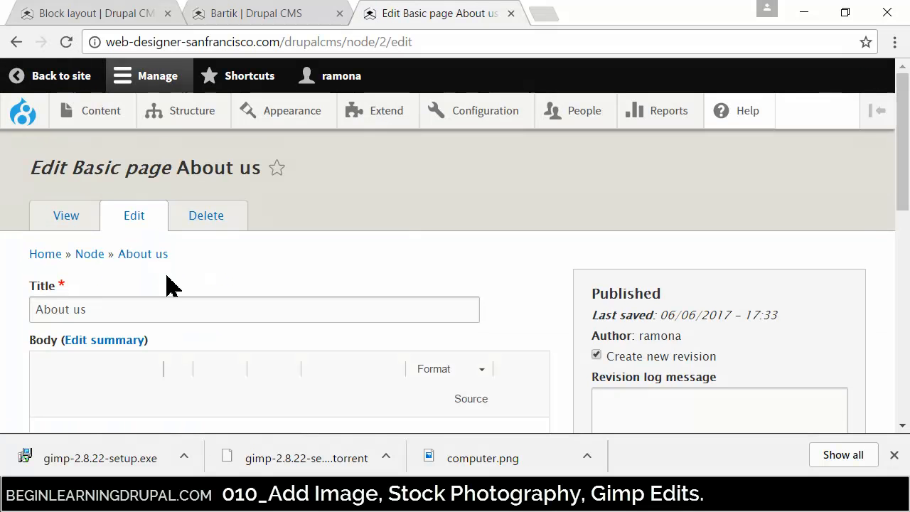
# - Show the block outlines around the paragraphs in the page's Body editor
pyautogui.moveTo(903, 148); pyautogui.dragTo(908, 234)
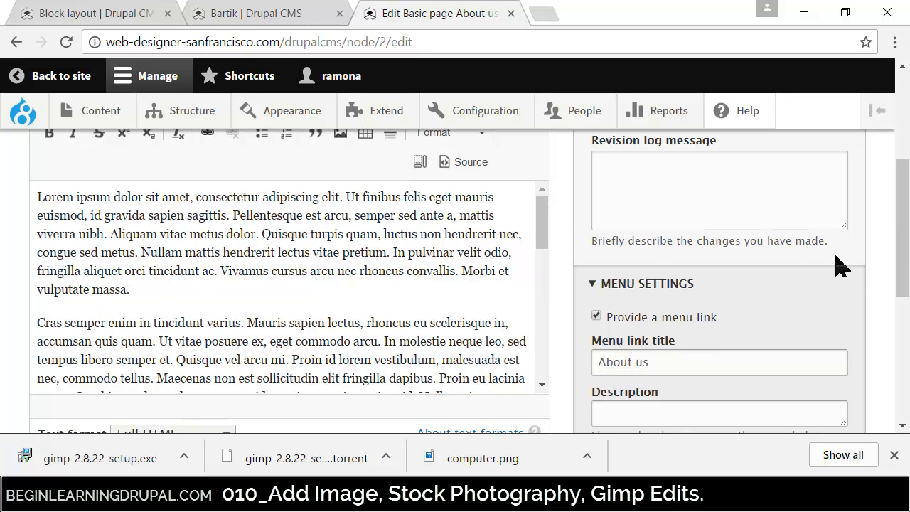
pyautogui.moveTo(906, 266); pyautogui.dragTo(905, 250)
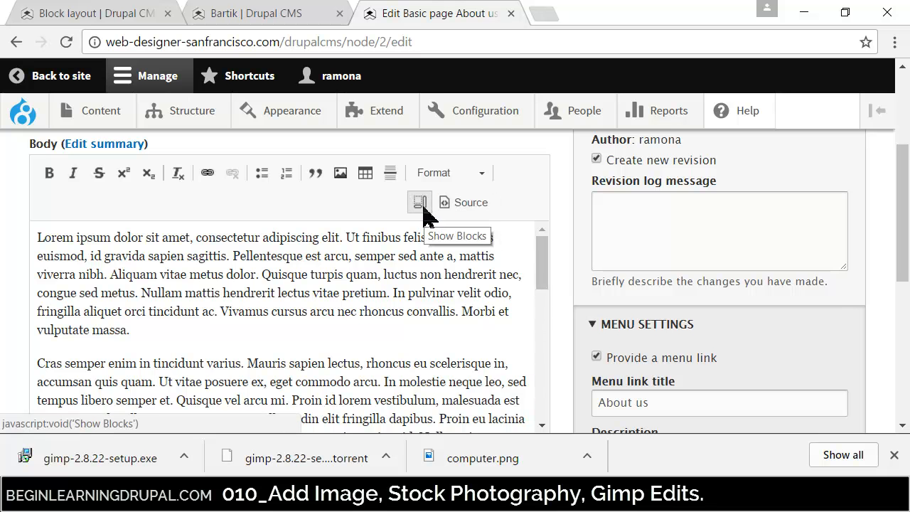
pyautogui.click(424, 207)
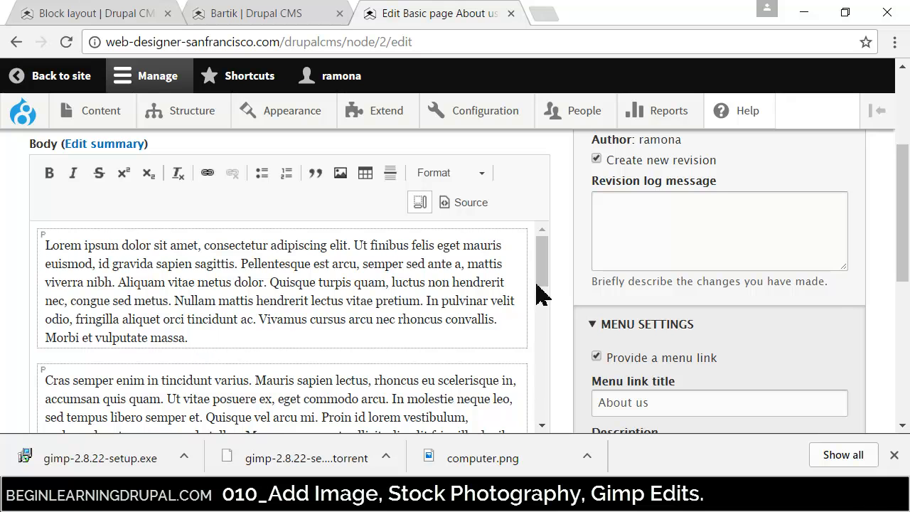
pyautogui.moveTo(545, 284)
pyautogui.mouseDown()
pyautogui.moveTo(547, 401)
pyautogui.moveTo(553, 285)
pyautogui.mouseUp()
# - View the body's HTML source, highlight the first paragraph's opening and closing p tags, and return to the formatted view
pyautogui.click(462, 205)
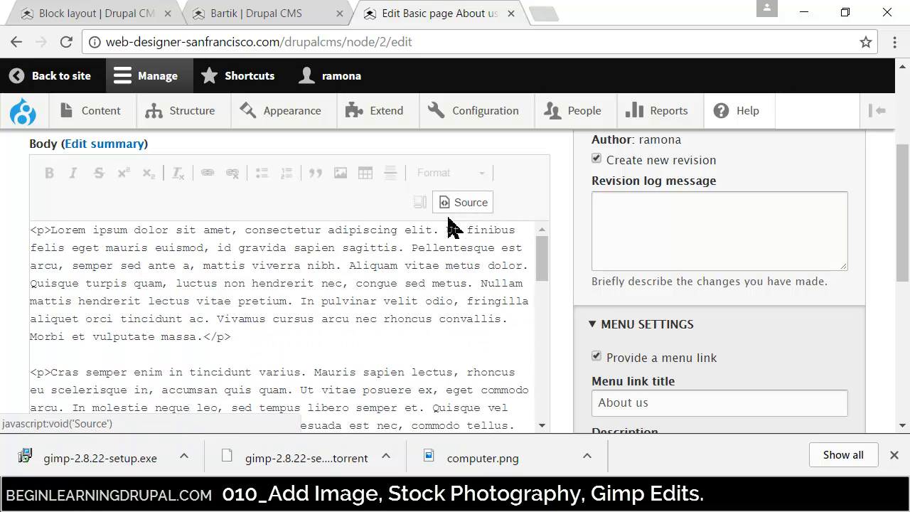
pyautogui.moveTo(52, 231); pyautogui.dragTo(29, 231)
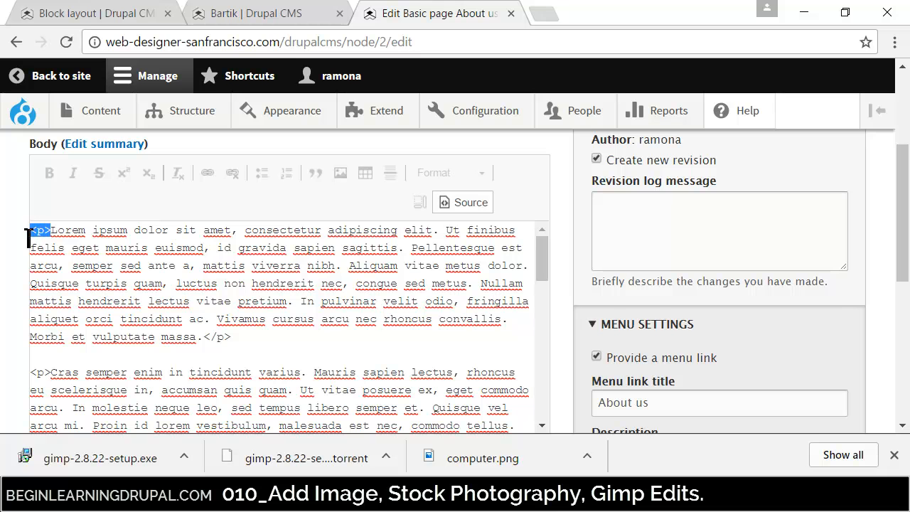
pyautogui.moveTo(204, 337); pyautogui.dragTo(228, 340)
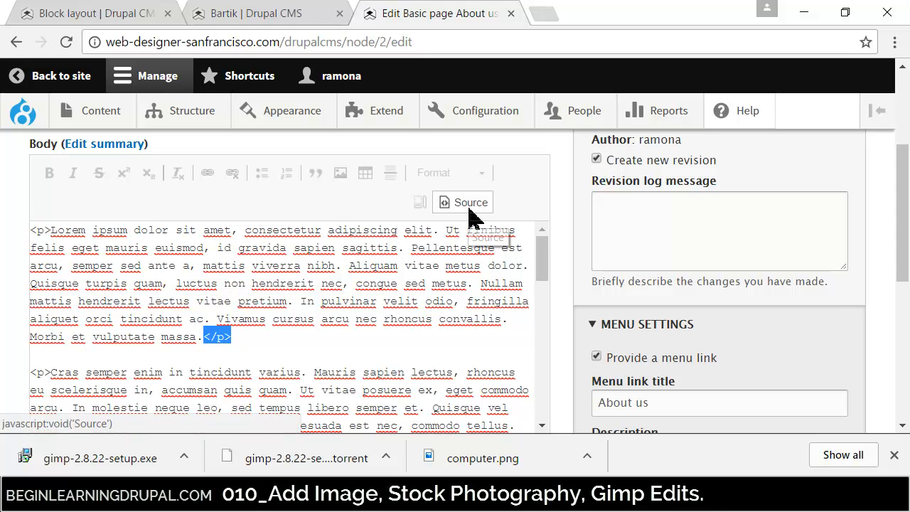
pyautogui.click(471, 206)
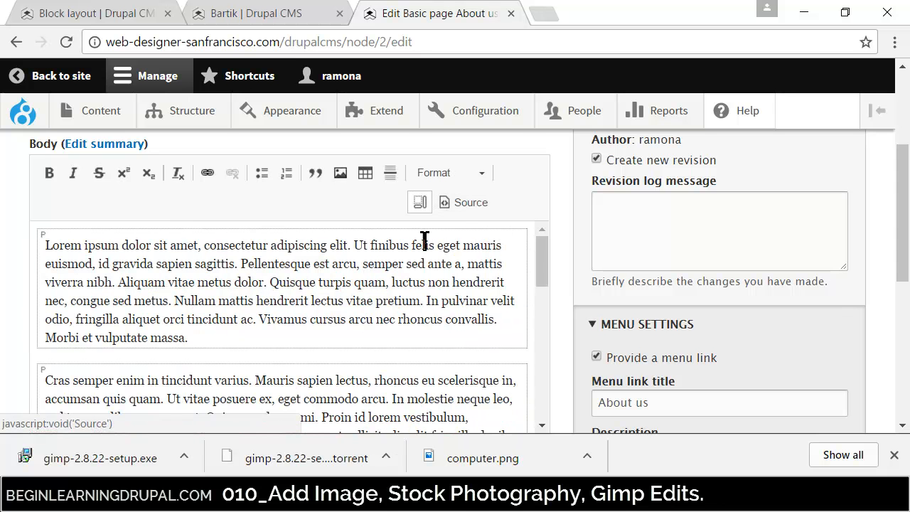
# - Look over the outlined first and second body paragraphs and hide the block outlines again
pyautogui.click(222, 342)
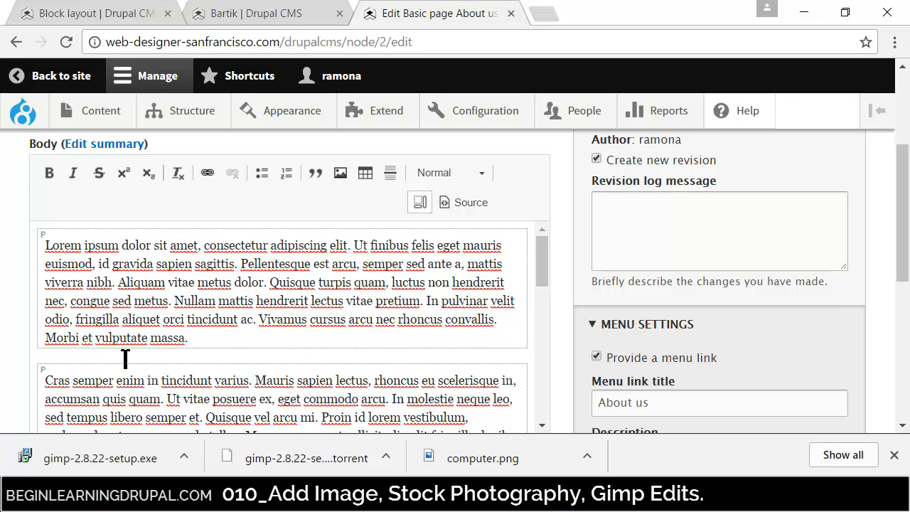
pyautogui.moveTo(545, 272)
pyautogui.mouseDown()
pyautogui.moveTo(545, 315)
pyautogui.moveTo(534, 273)
pyautogui.mouseUp()
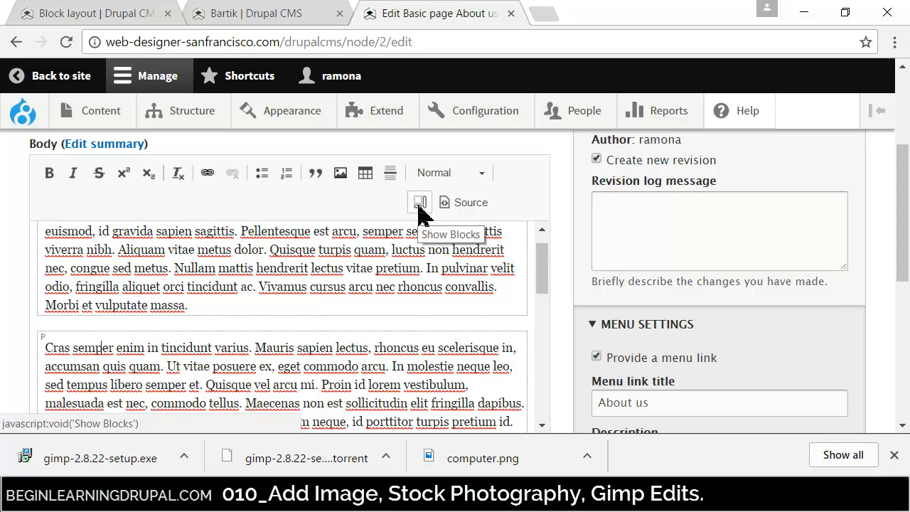
pyautogui.click(421, 205)
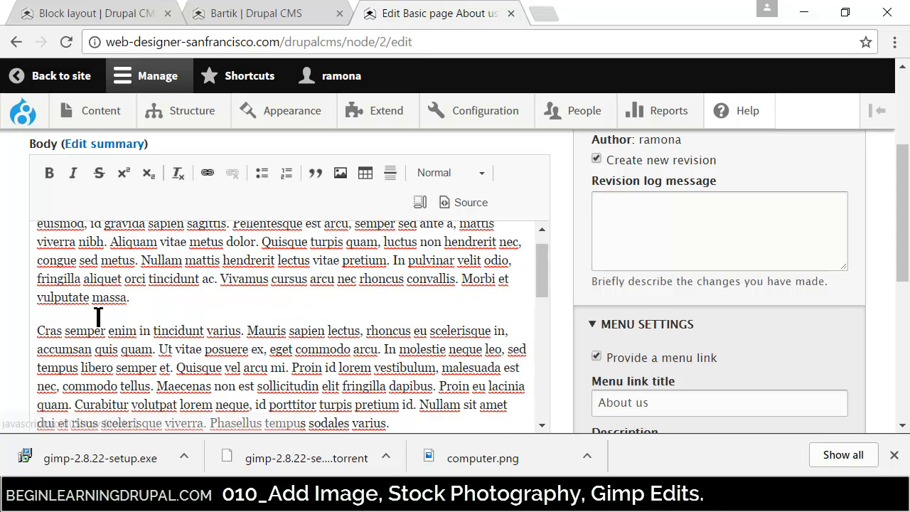
# - Add an empty paragraph after the first body paragraph, check it with the block outlines, and place the cursor in it
pyautogui.click(175, 305)
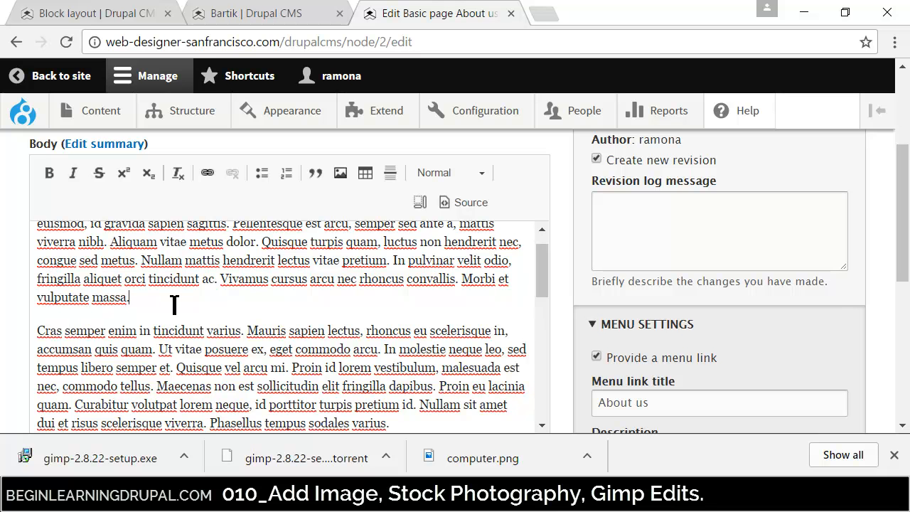
pyautogui.press('Return')
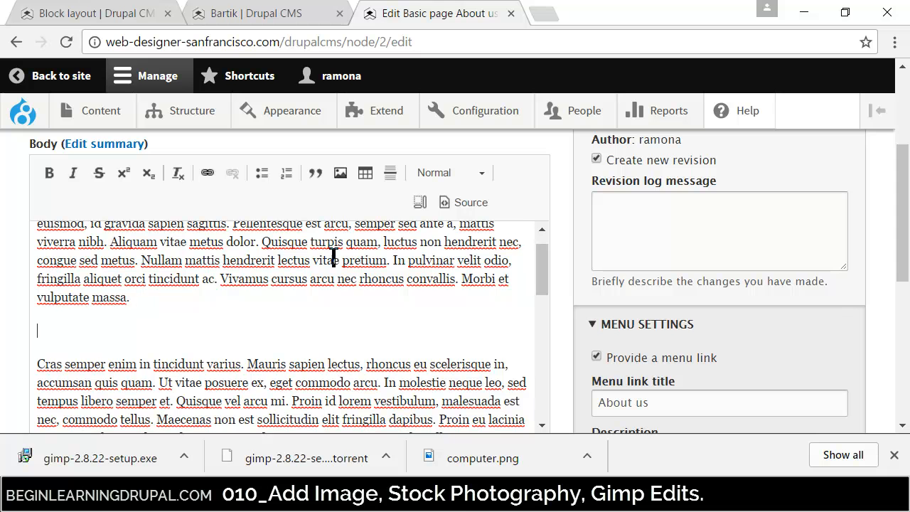
pyautogui.click(420, 207)
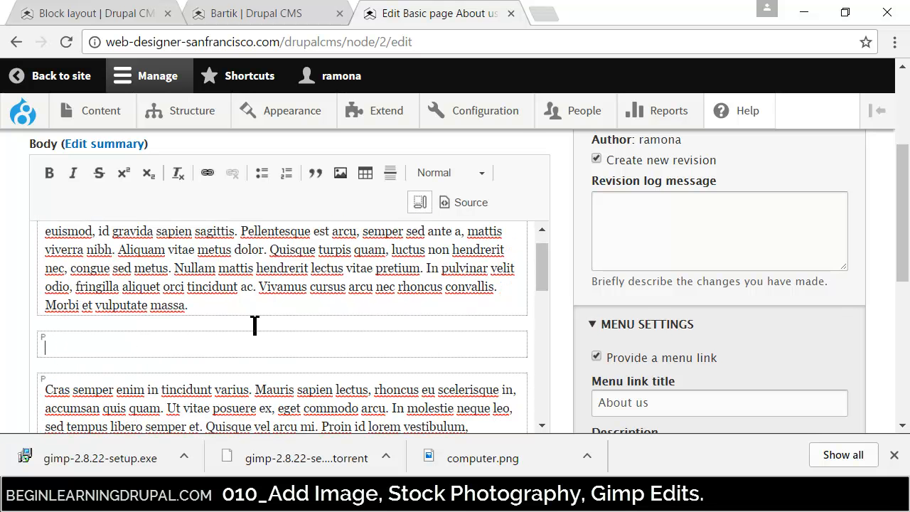
pyautogui.click(421, 206)
pyautogui.click(62, 321)
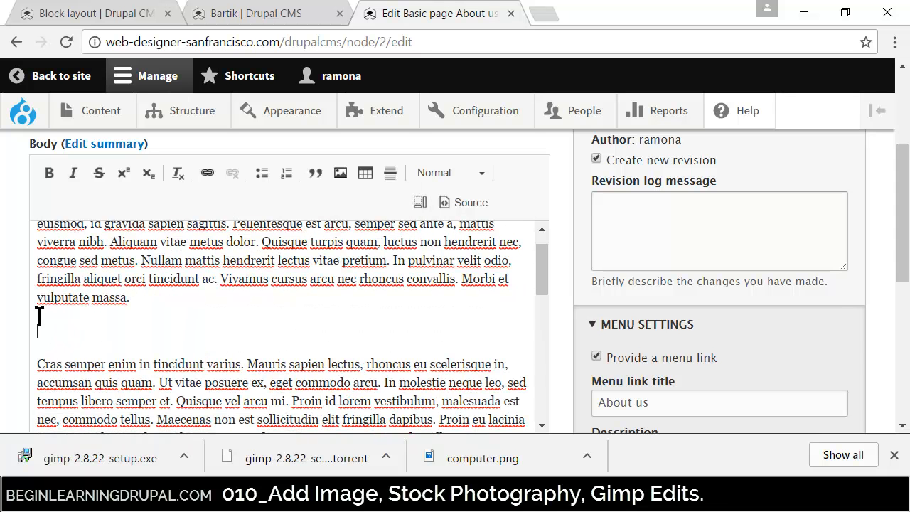
# - Start inserting an image in the empty body paragraph and upload computerModified.png from the FILES2UPLOAD folder
pyautogui.click(340, 175)
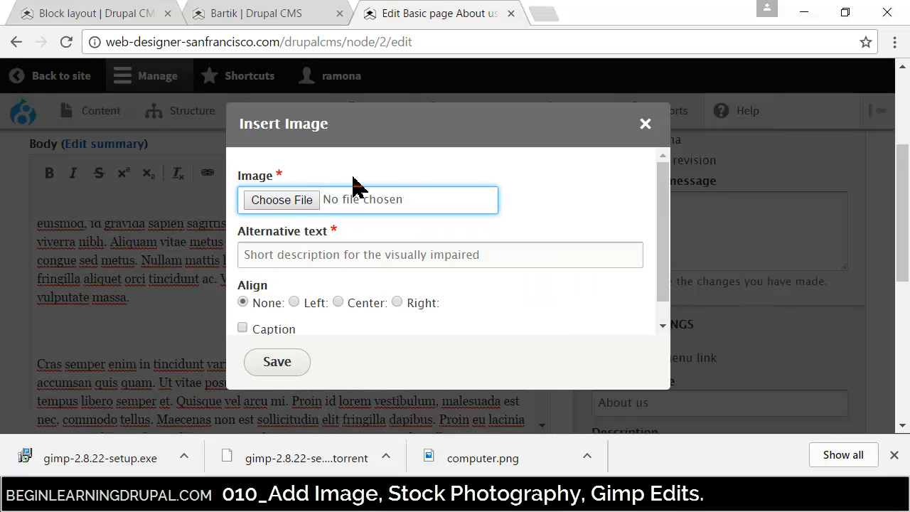
pyautogui.click(646, 125)
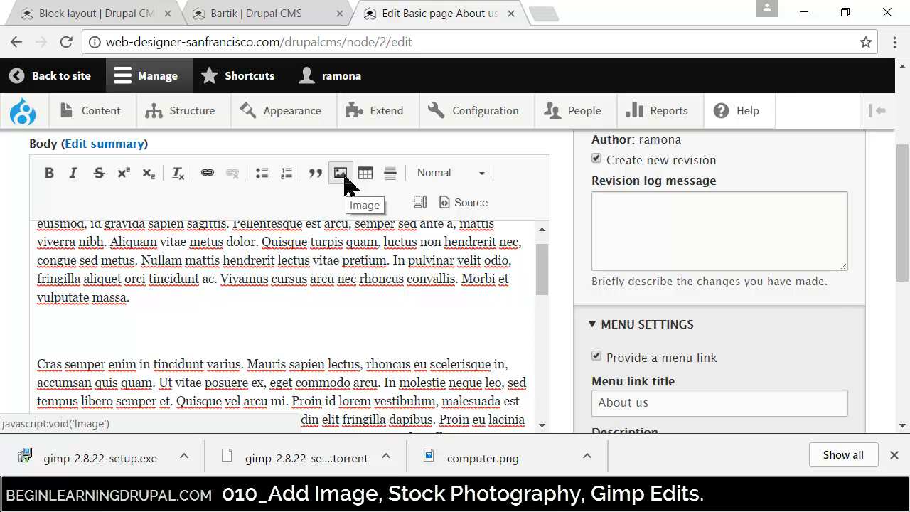
pyautogui.click(340, 178)
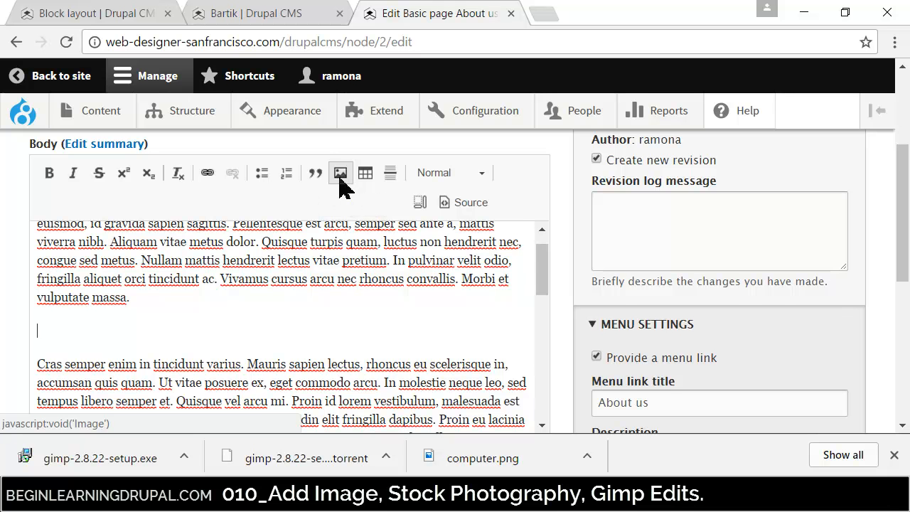
pyautogui.click(299, 199)
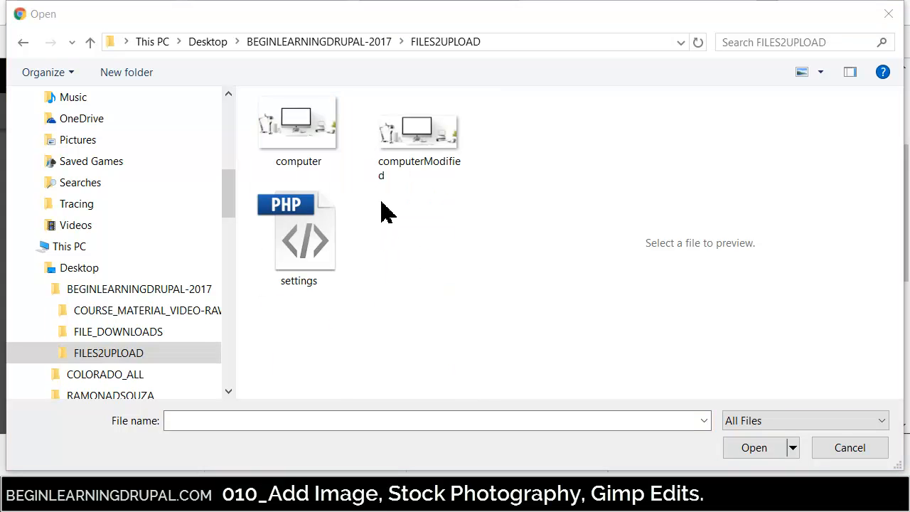
pyautogui.click(422, 171)
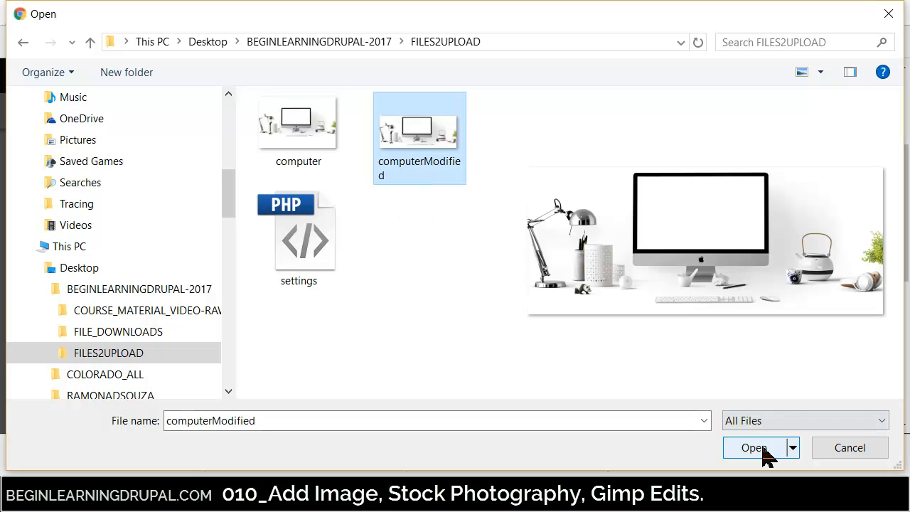
pyautogui.click(755, 447)
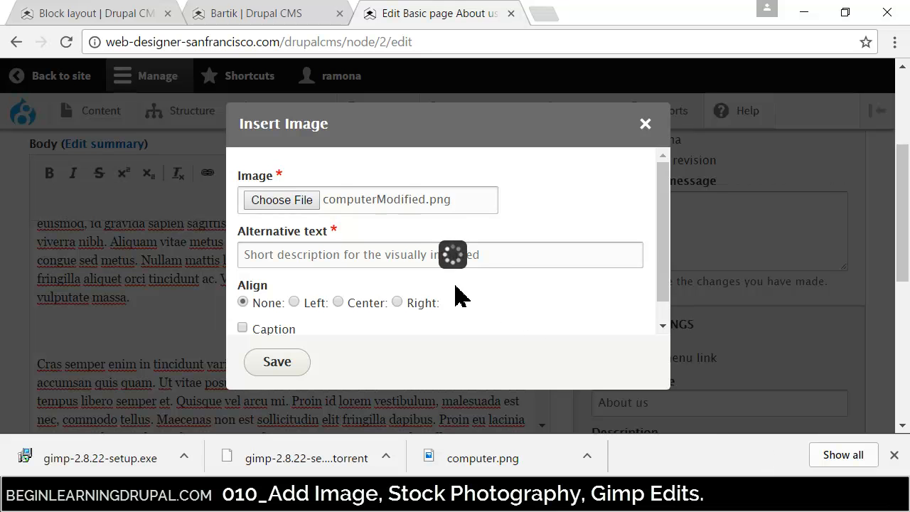
# - Give the image the alternative text "Computer Clean Modern Style", align it right, and save it into the body
pyautogui.click(321, 255)
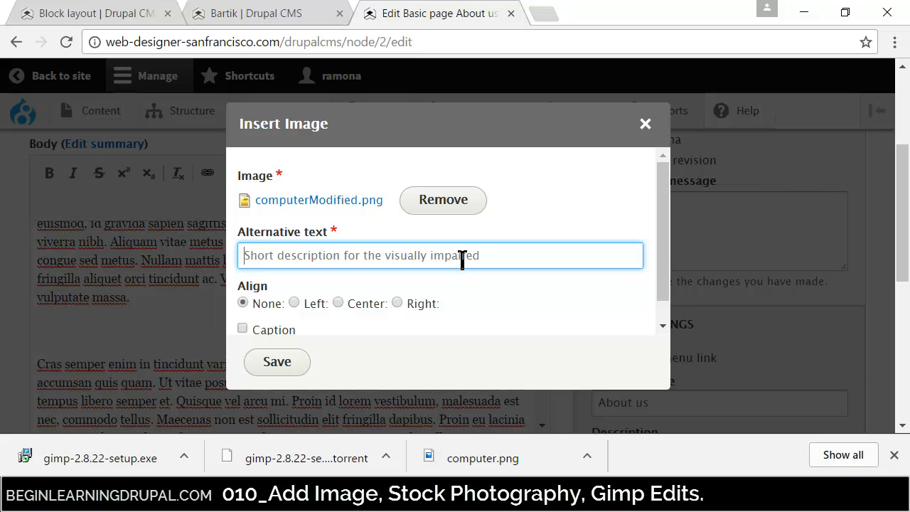
pyautogui.write('Computer Clean Modern Style')
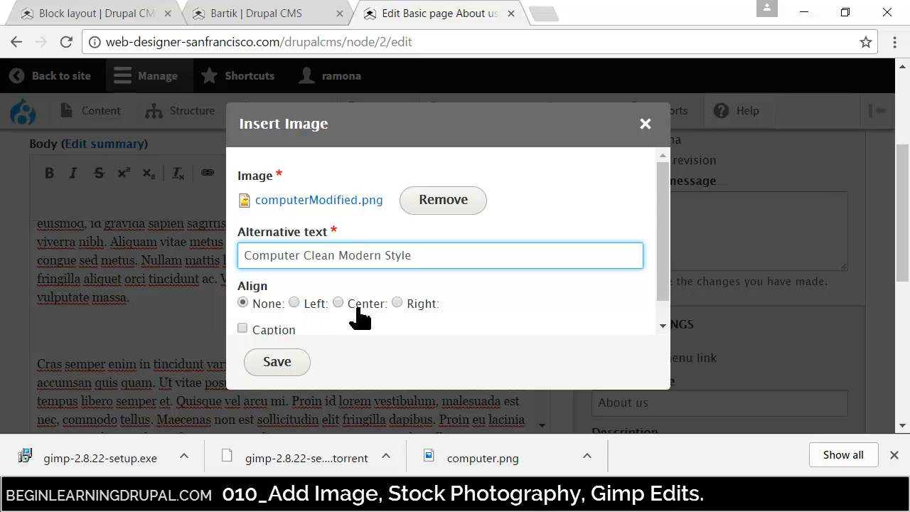
pyautogui.click(397, 303)
pyautogui.moveTo(668, 277); pyautogui.dragTo(672, 313)
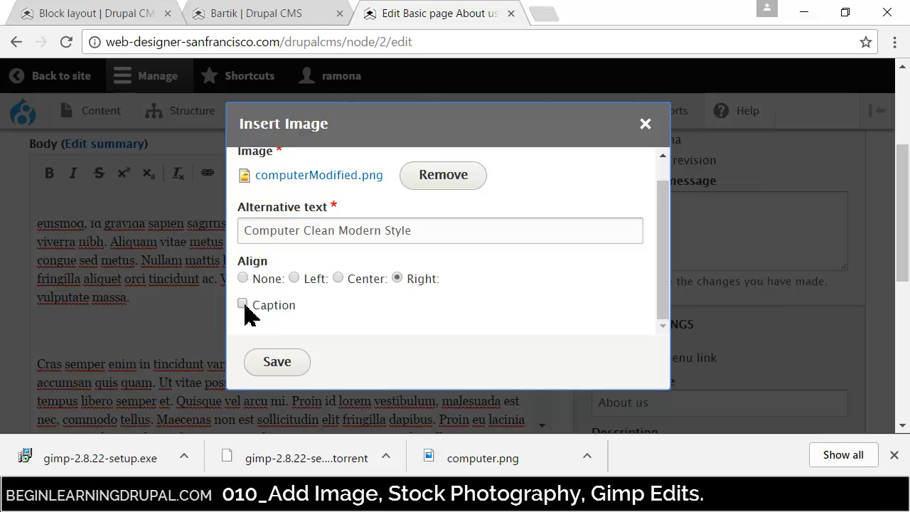
pyautogui.click(275, 365)
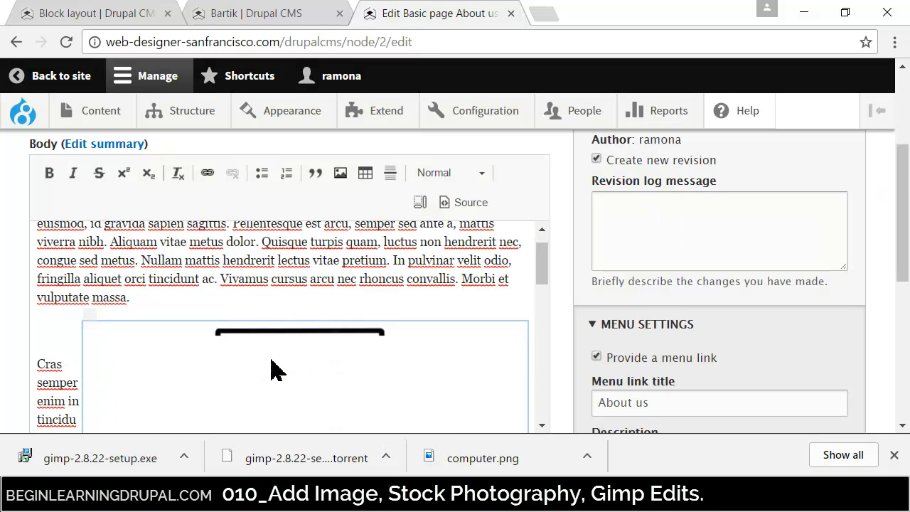
# - Change the inserted computer image's alignment to None in its image properties and save
pyautogui.moveTo(538, 278); pyautogui.dragTo(545, 321)
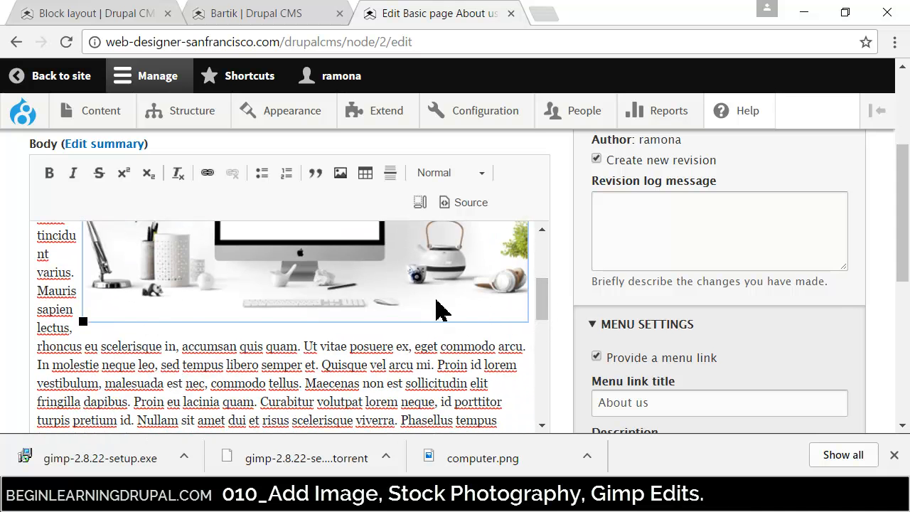
pyautogui.rightClick(327, 264)
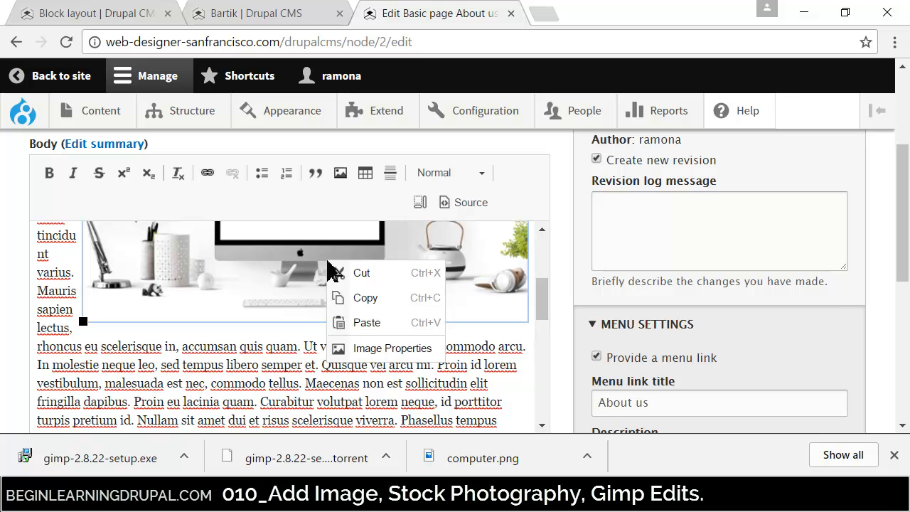
pyautogui.rightClick(248, 270)
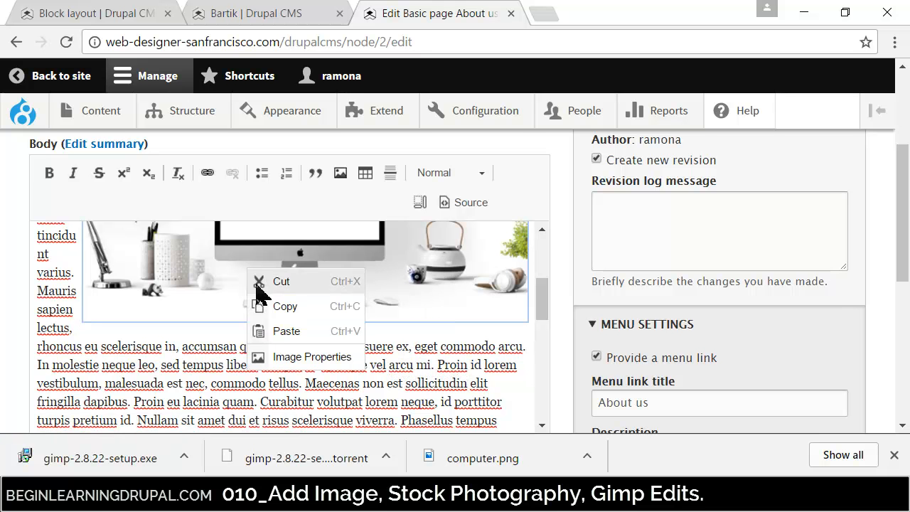
pyautogui.click(287, 359)
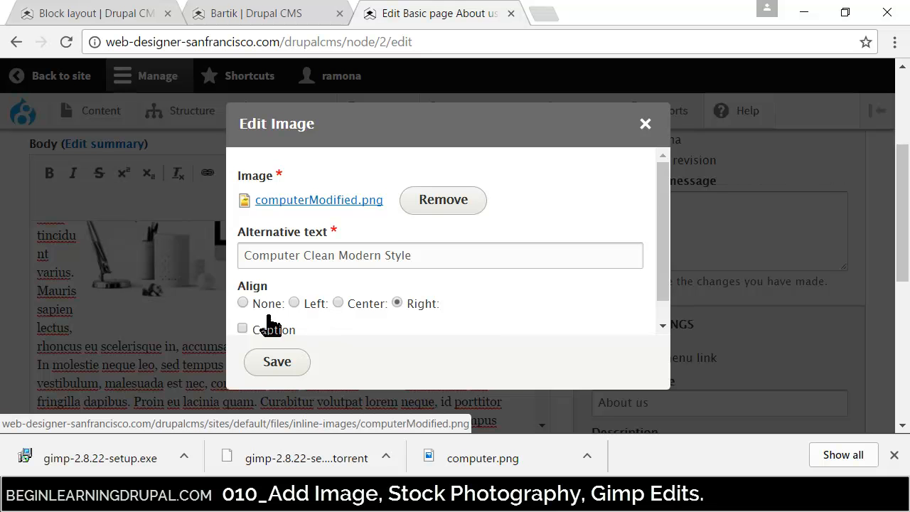
pyautogui.click(246, 304)
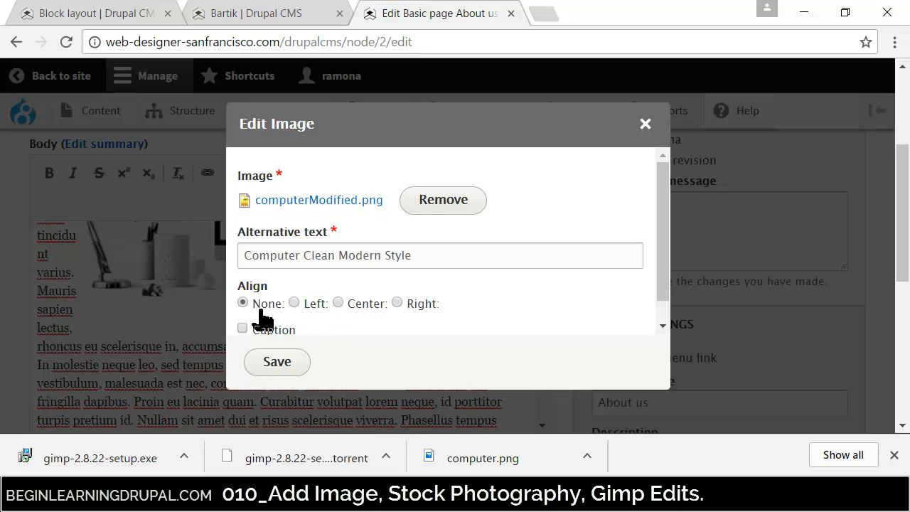
pyautogui.click(279, 365)
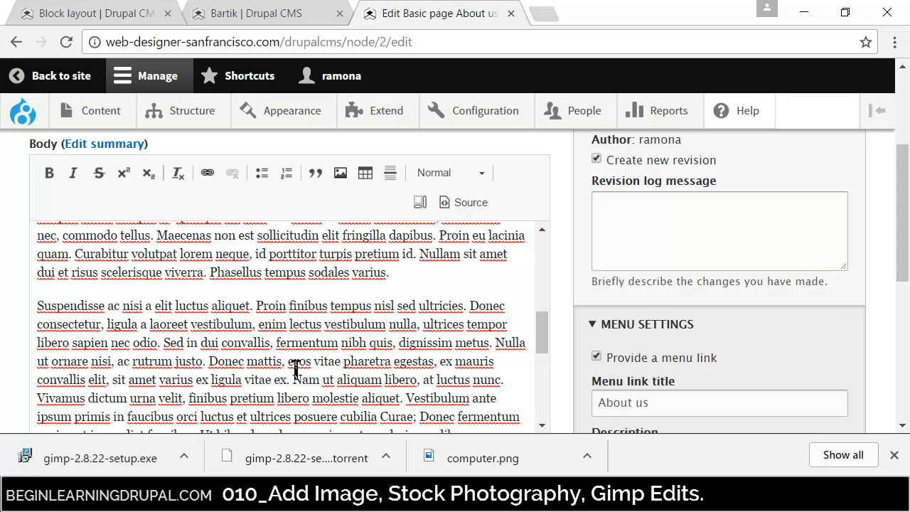
pyautogui.moveTo(542, 347); pyautogui.dragTo(545, 305)
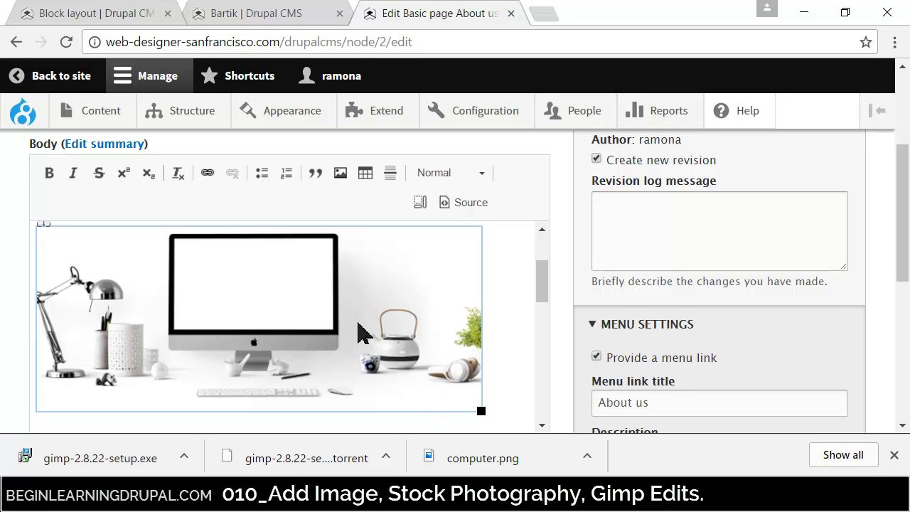
# - Turn on the caption for the computer image in its image properties and save
pyautogui.click(498, 346)
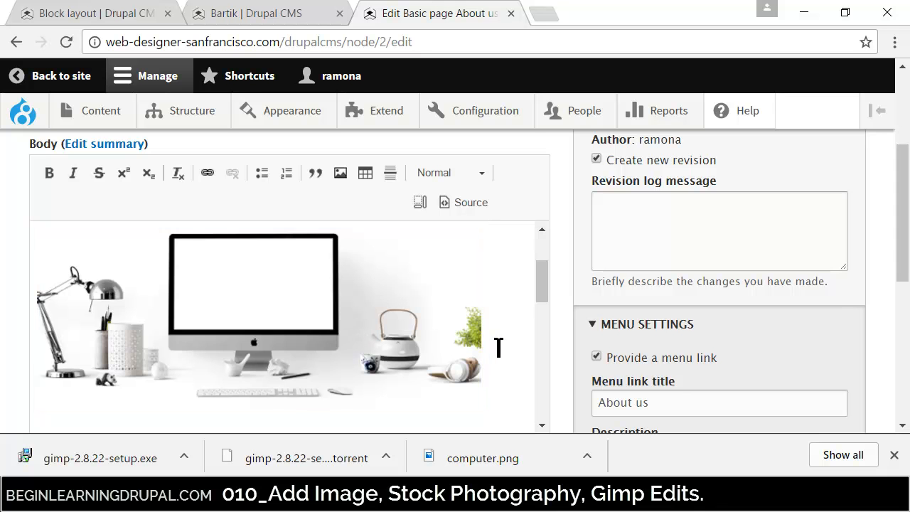
pyautogui.click(341, 335)
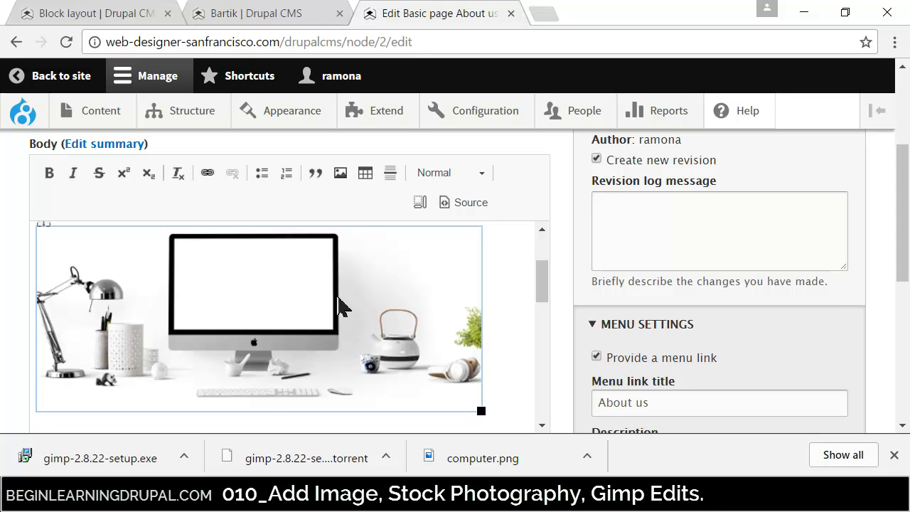
pyautogui.rightClick(339, 299)
pyautogui.click(381, 384)
pyautogui.click(243, 328)
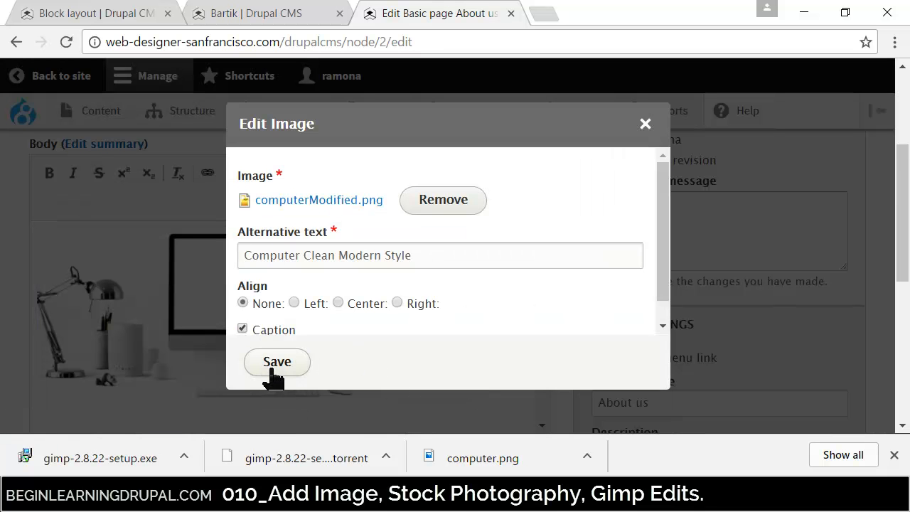
pyautogui.click(286, 363)
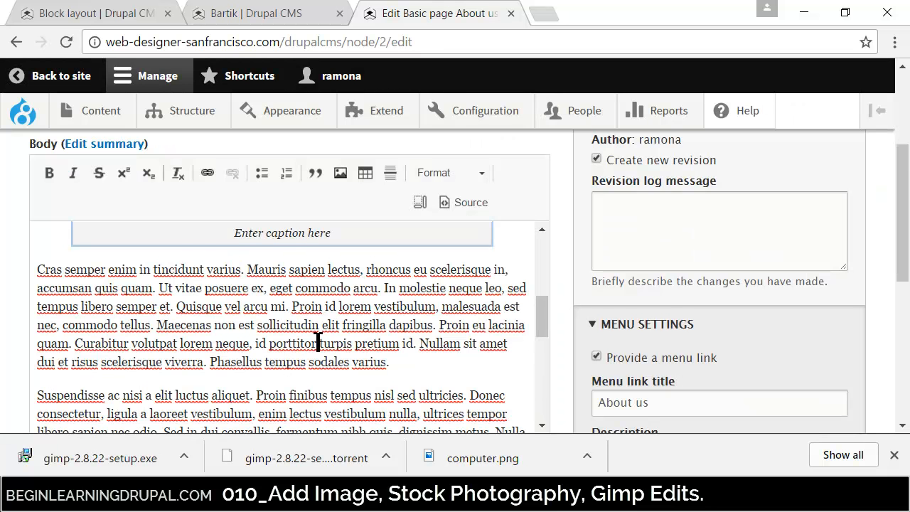
# - Replace the placeholder caption under the computer image with "Computer with Clean Modern Look"
pyautogui.click(291, 241)
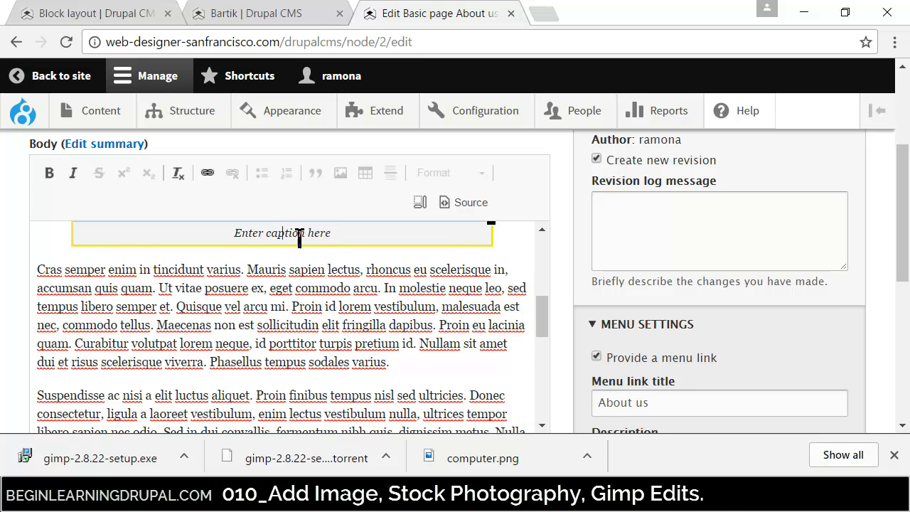
pyautogui.rightClick(288, 239)
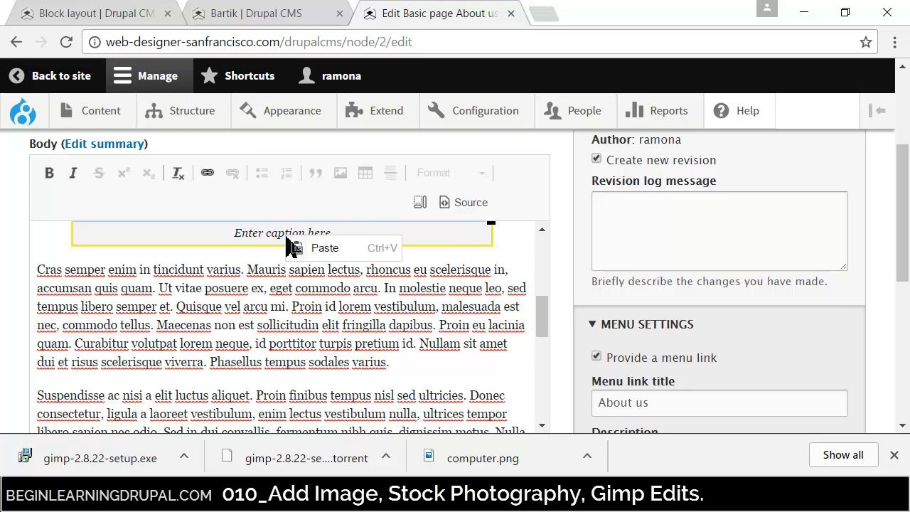
pyautogui.click(265, 240)
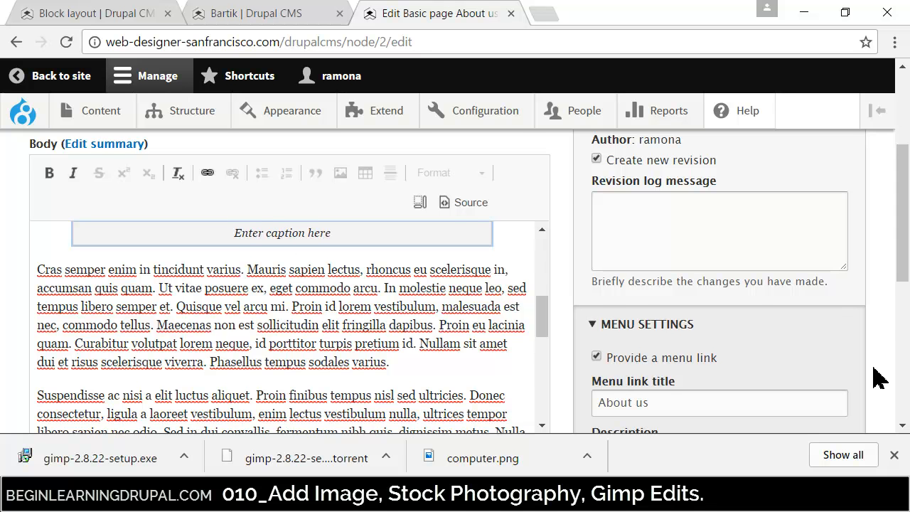
pyautogui.scroll(1, 900, 260)
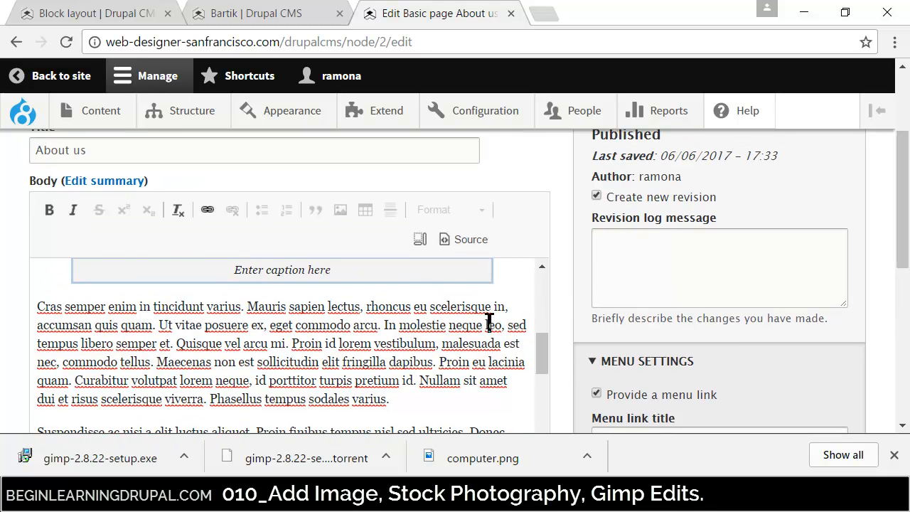
pyautogui.moveTo(541, 356); pyautogui.dragTo(540, 345)
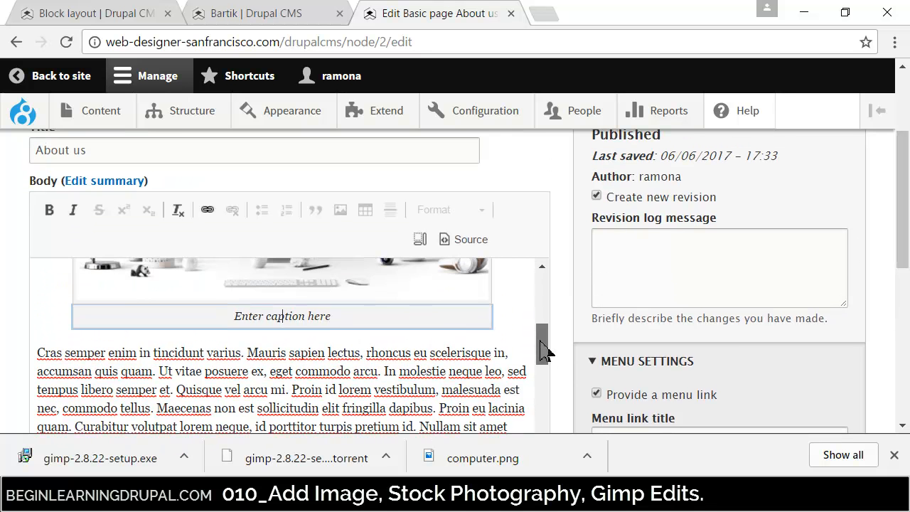
pyautogui.click(342, 328)
pyautogui.write('Computer with Clearn')
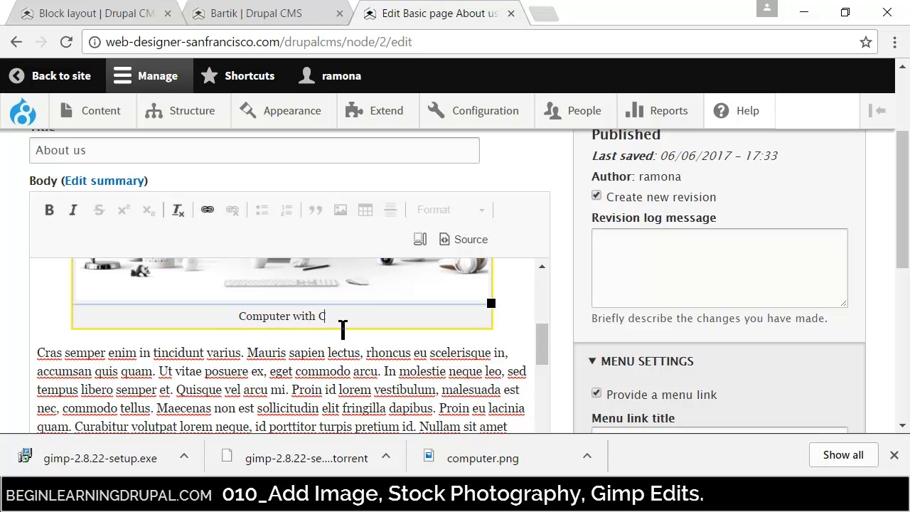
pyautogui.press('BackSpace')
pyautogui.press('BackSpace')
pyautogui.write('n M')
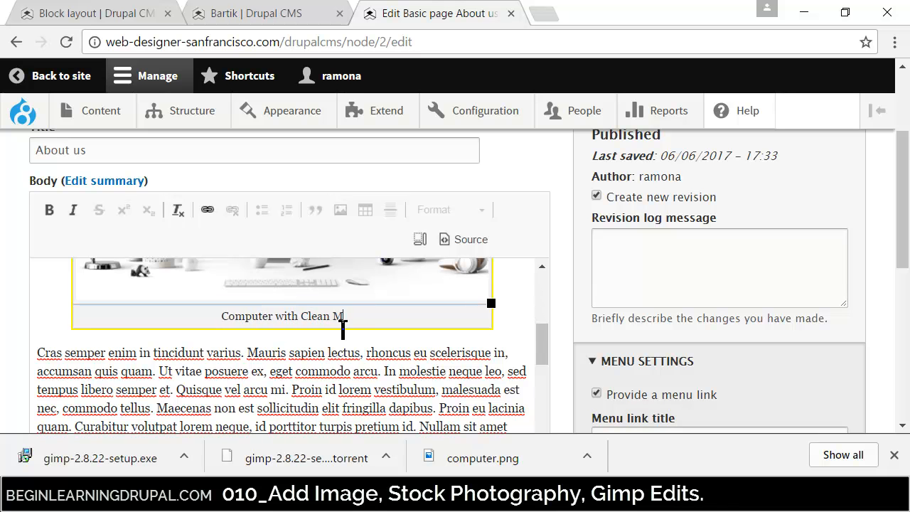
pyautogui.write('odern Look')
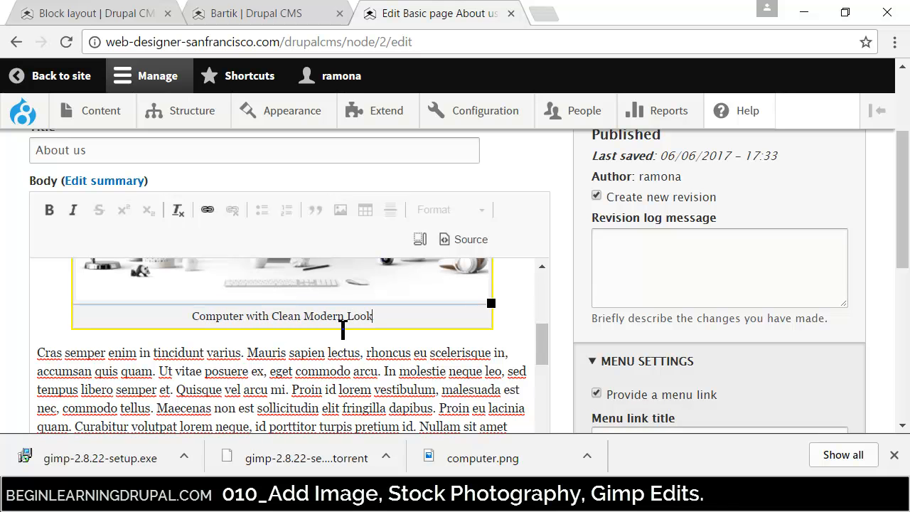
# - Change the last word of the image caption to "Style"
pyautogui.press('BackSpace')
pyautogui.press('BackSpace')
pyautogui.press('BackSpace')
pyautogui.press('BackSpace')
pyautogui.write('St')
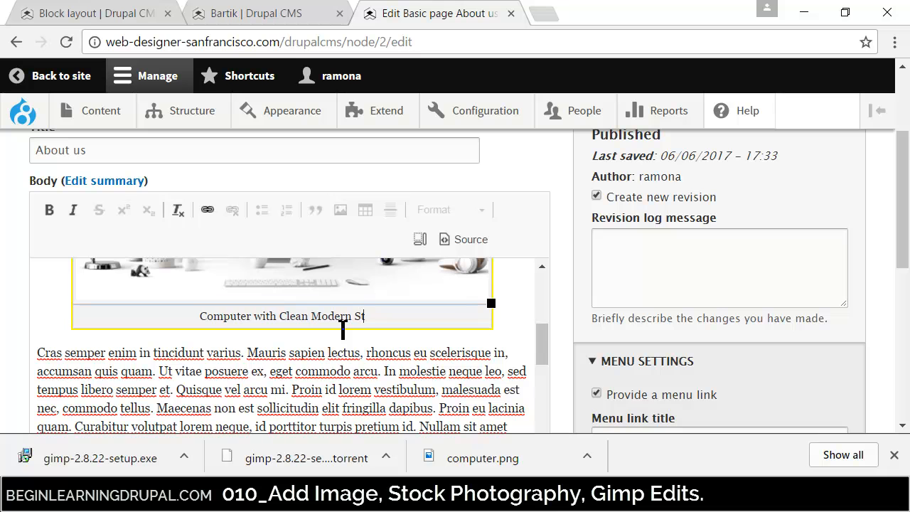
pyautogui.write('yle')
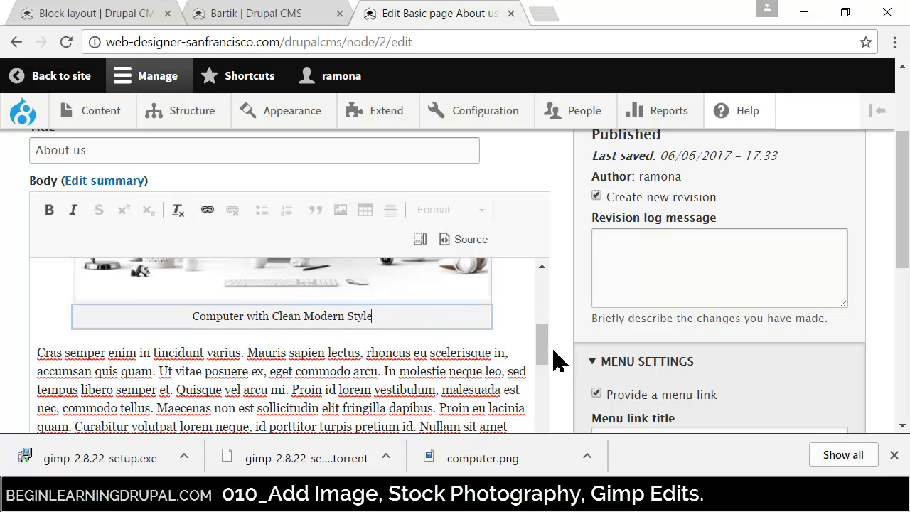
# - Save the About us page, keeping it published, and review the image and caption on the live page
pyautogui.moveTo(904, 255); pyautogui.dragTo(903, 368)
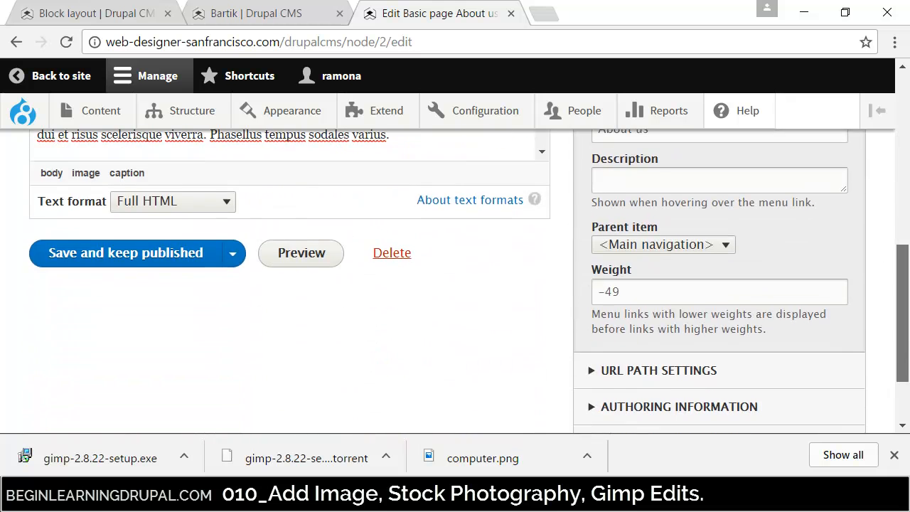
pyautogui.click(119, 255)
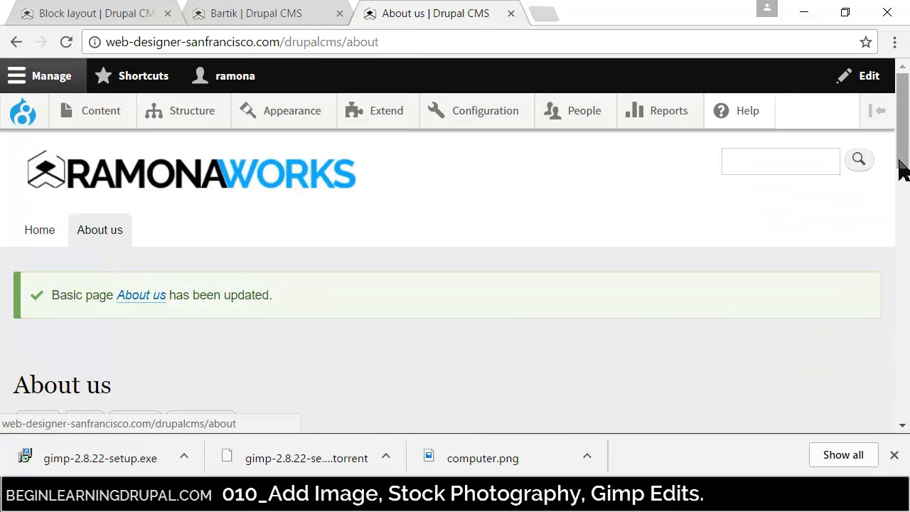
pyautogui.scroll(-4, 899, 177)
pyautogui.scroll(-5, 900, 178)
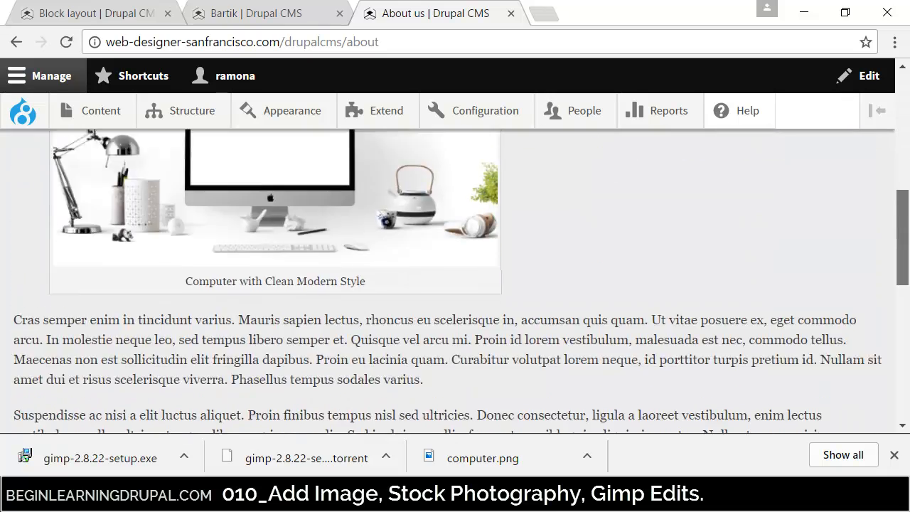
pyautogui.scroll(-5, 898, 222)
pyautogui.scroll(12, 897, 222)
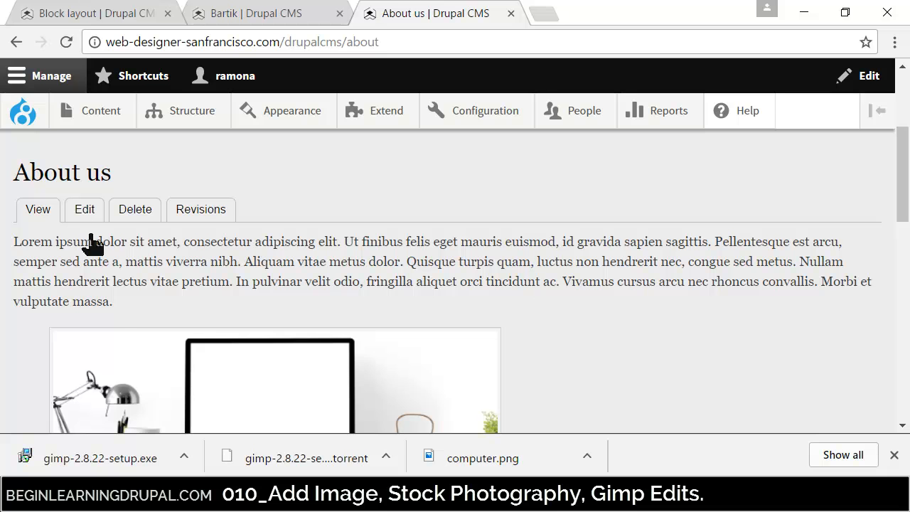
# - Reopen the About us page for editing, check the body's text format choices, keep Full HTML, and save it as published
pyautogui.click(79, 211)
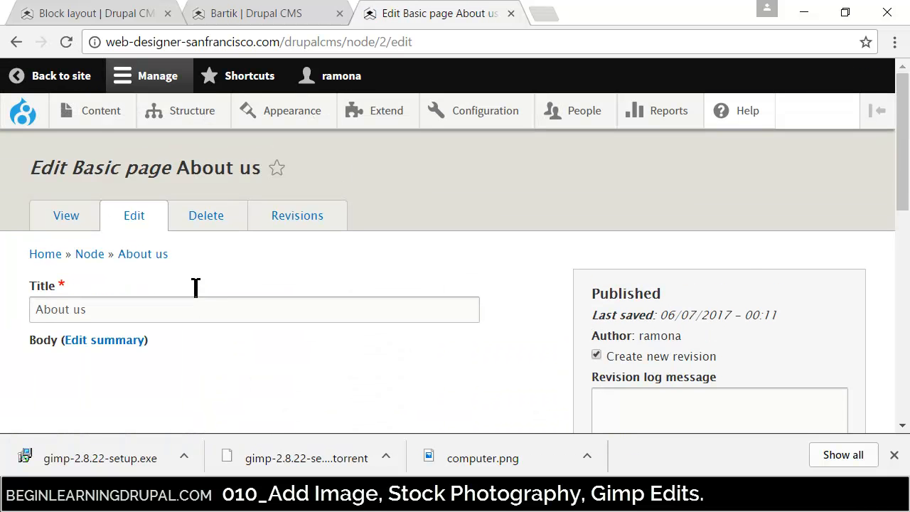
pyautogui.scroll(-5, 903, 192)
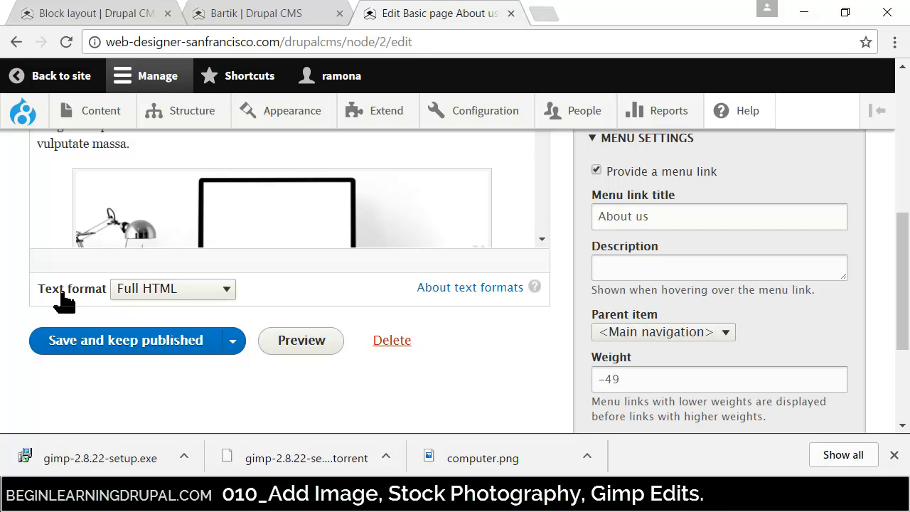
pyautogui.click(153, 292)
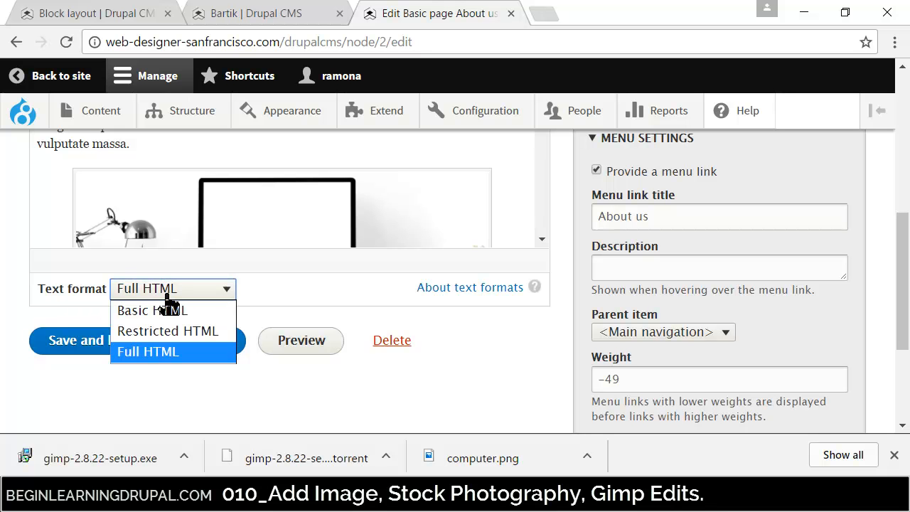
pyautogui.click(166, 297)
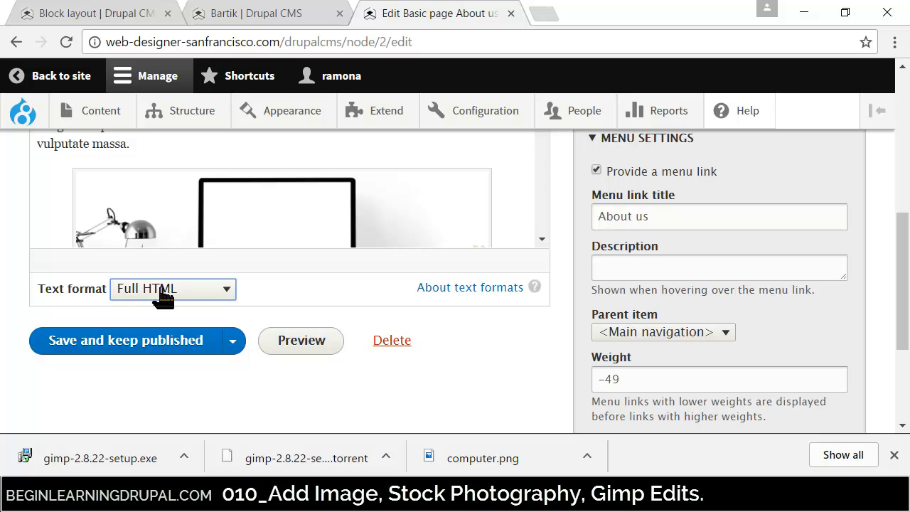
pyautogui.click(96, 352)
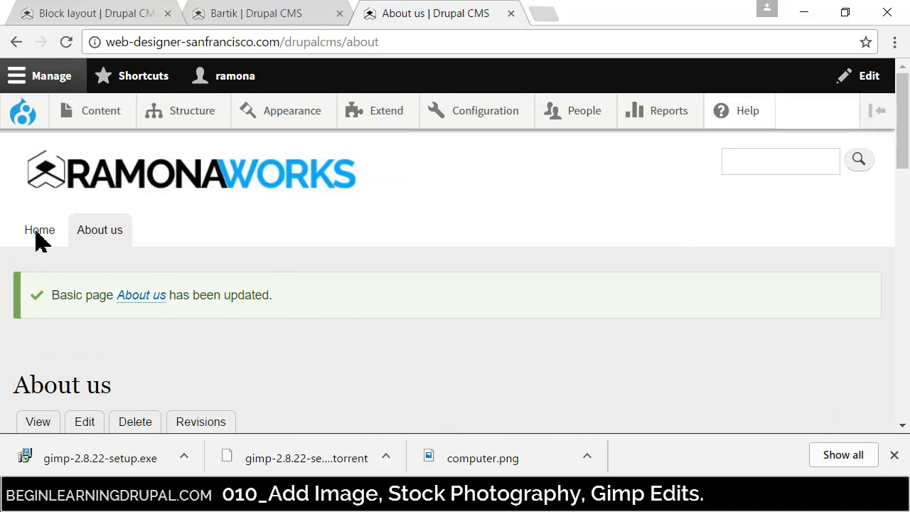
# - Open the Home page, switch to Firefox, and review the site's Home and About us pages as a logged-out visitor, down to the footer
pyautogui.click(42, 235)
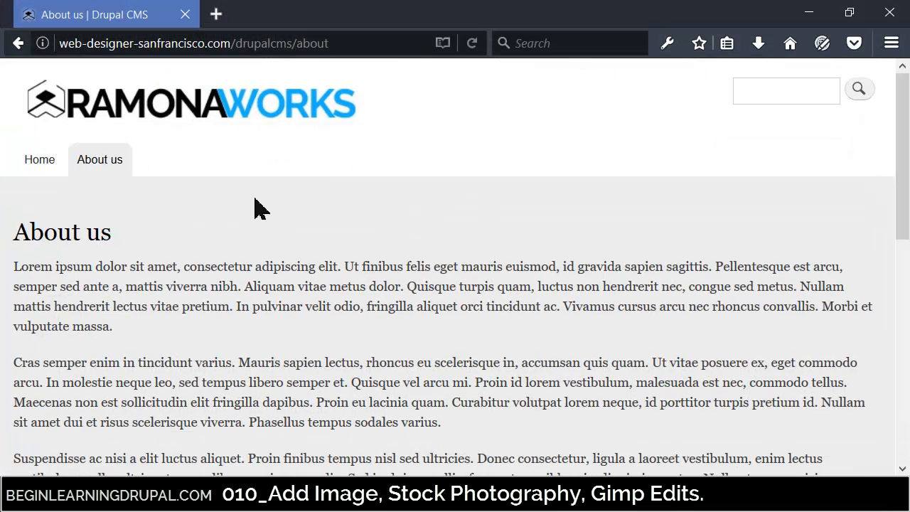
pyautogui.click(57, 163)
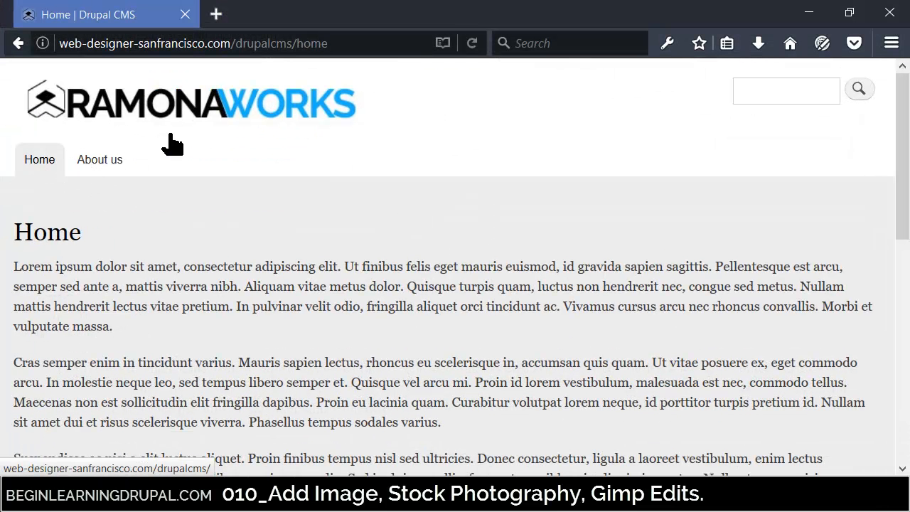
pyautogui.moveTo(901, 126)
pyautogui.mouseDown()
pyautogui.moveTo(902, 320)
pyautogui.moveTo(902, 125)
pyautogui.mouseUp()
pyautogui.click(96, 161)
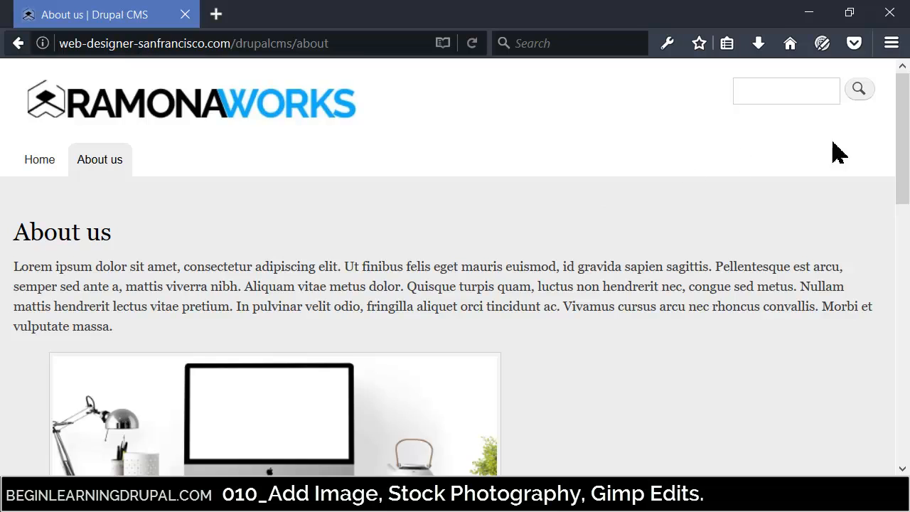
pyautogui.moveTo(903, 156)
pyautogui.mouseDown()
pyautogui.moveTo(903, 346)
pyautogui.moveTo(903, 148)
pyautogui.mouseUp()
pyautogui.moveTo(904, 182); pyautogui.dragTo(893, 470)
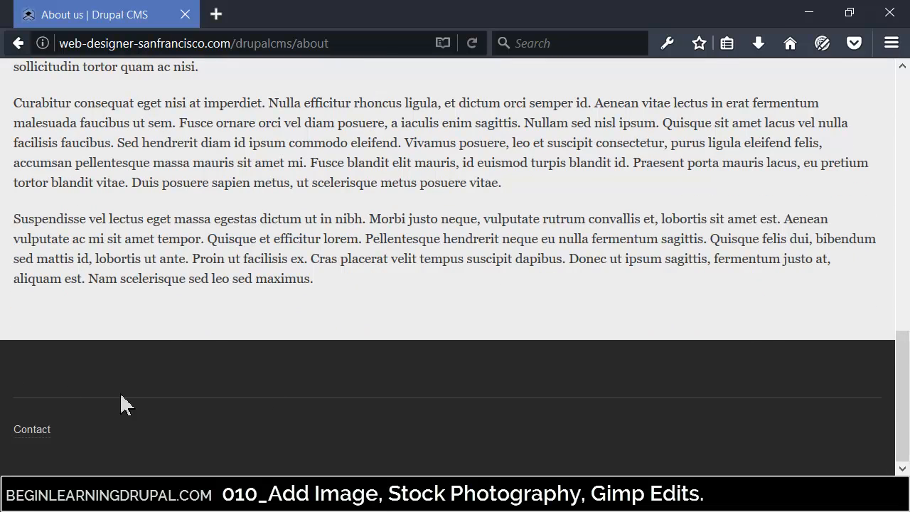